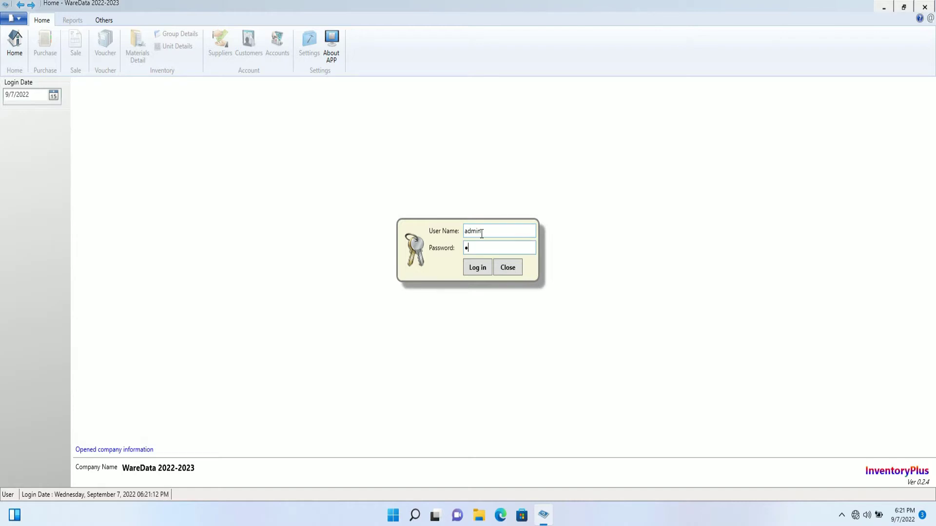
# - Log in to the WareData 2022-2023 company with the admin account
pyautogui.click(478, 267)
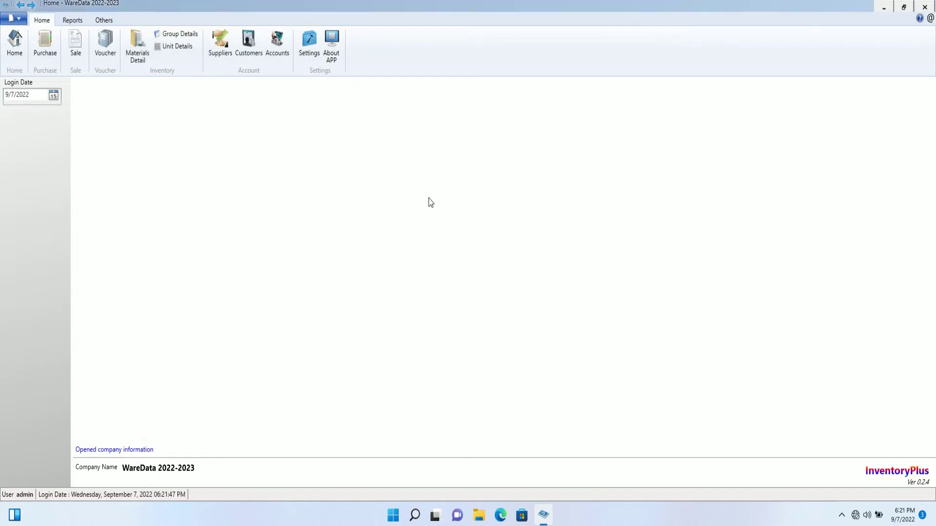
# - Look over the user and password settings and the Others tab, then return Home
pyautogui.click(113, 25)
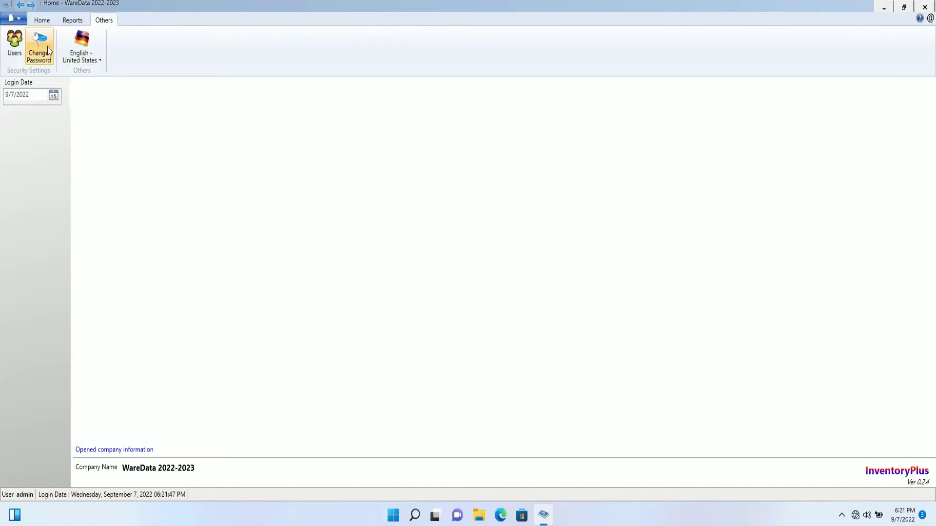
pyautogui.click(46, 20)
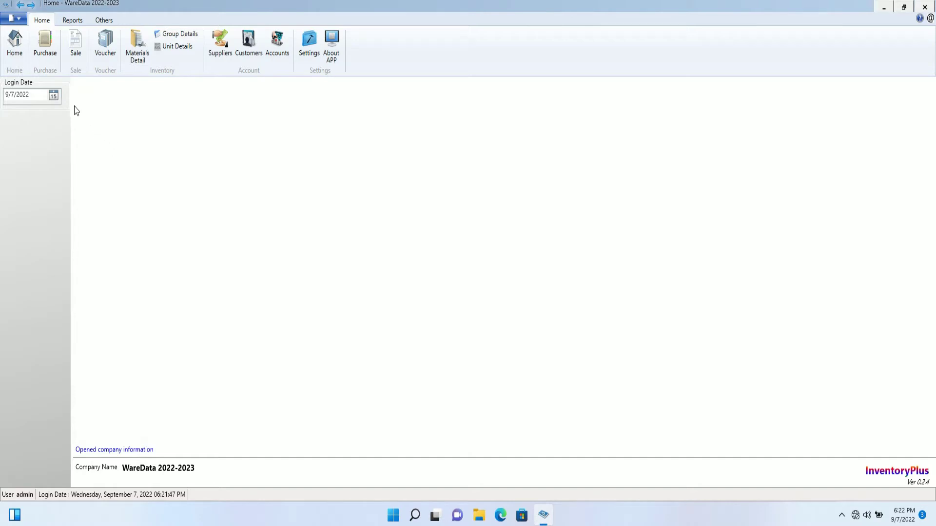
pyautogui.click(14, 59)
# - Open the Purchase, Sale and Receipt Voucher forms, ending on Materials Detail showing Keyboard
pyautogui.click(40, 52)
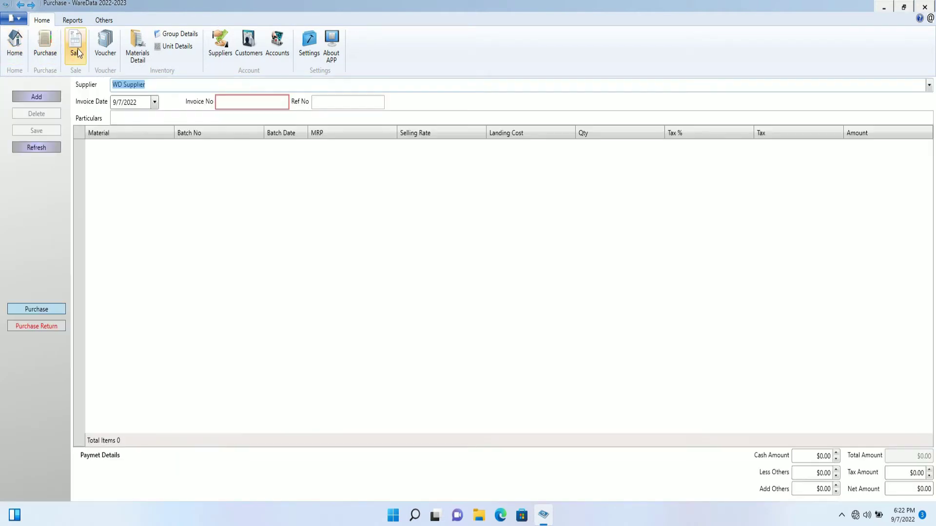
pyautogui.click(78, 49)
pyautogui.click(106, 51)
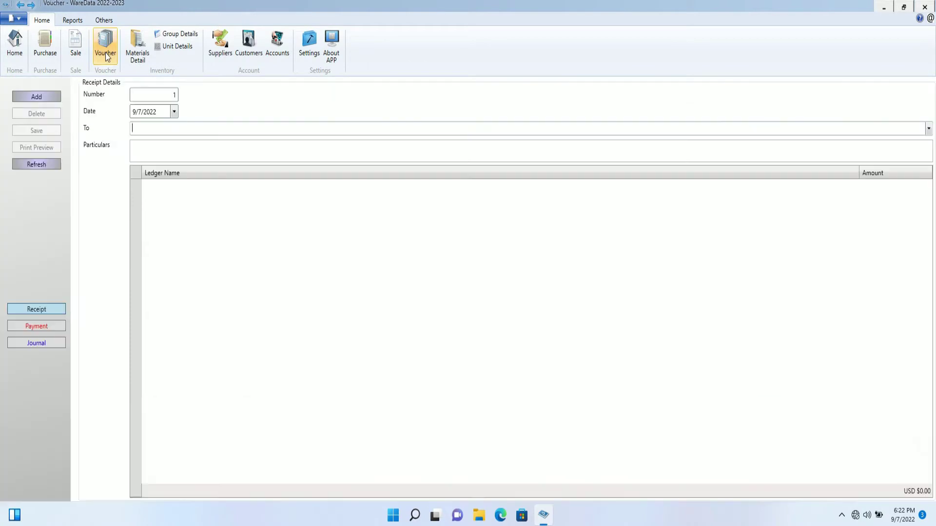
pyautogui.click(132, 53)
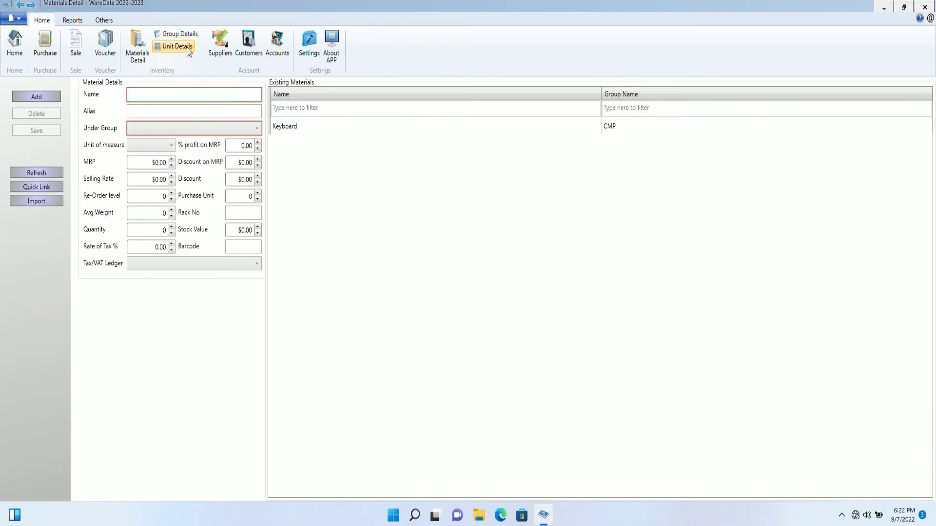
# - Open and close the Suppliers, Customers and Accounts detail screens in turn
pyautogui.click(221, 57)
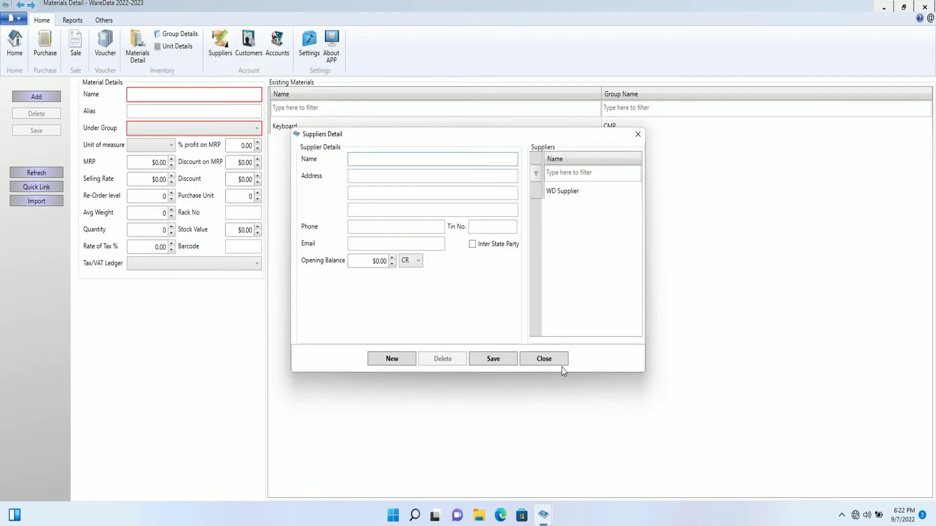
pyautogui.click(560, 362)
pyautogui.click(247, 47)
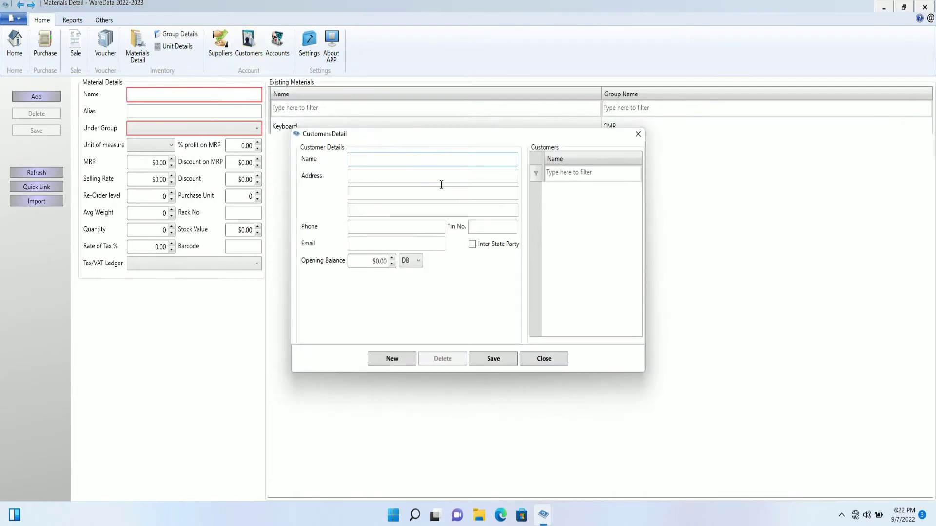
pyautogui.click(549, 360)
pyautogui.click(277, 46)
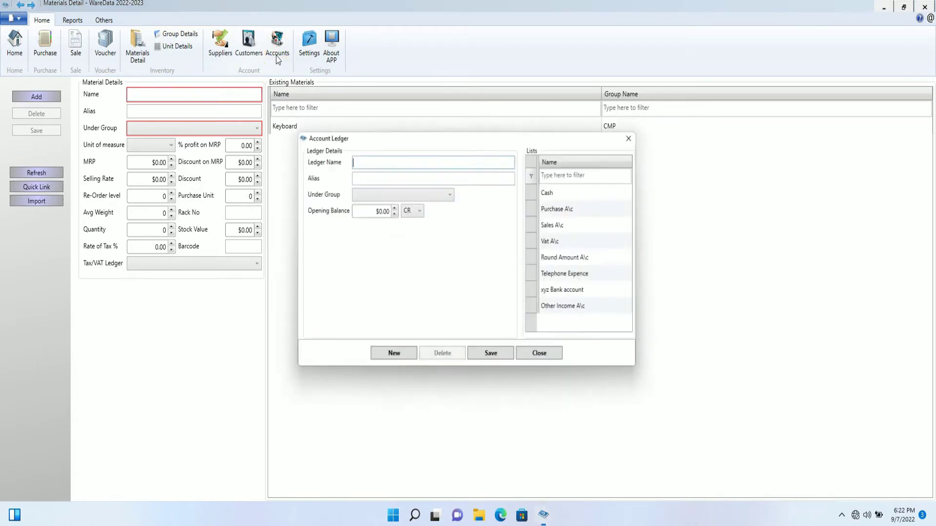
pyautogui.click(555, 358)
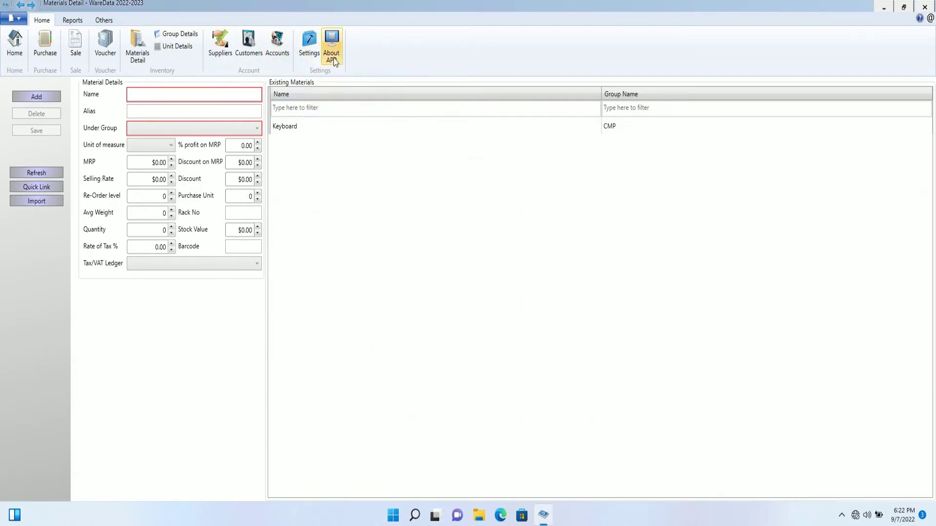
# - Look over the Reports tab, then start a new Purchase entry
pyautogui.click(79, 22)
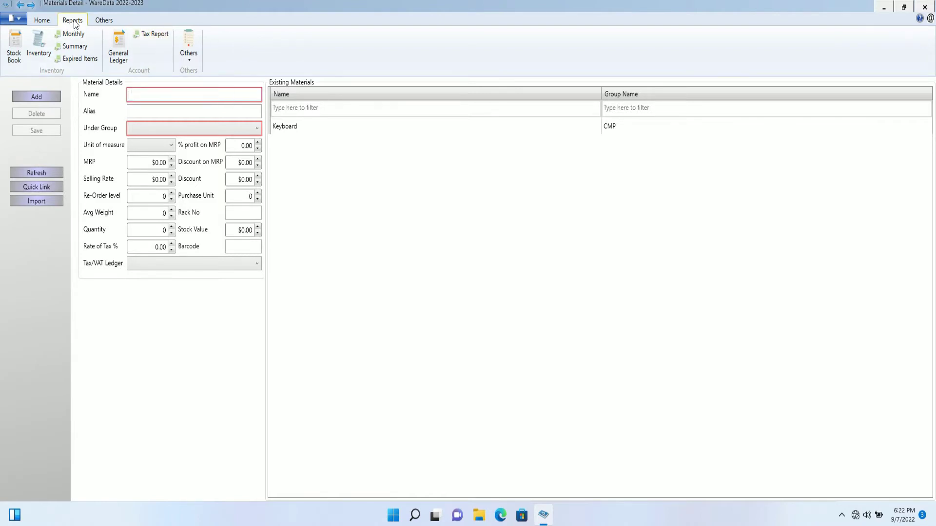
pyautogui.click(42, 20)
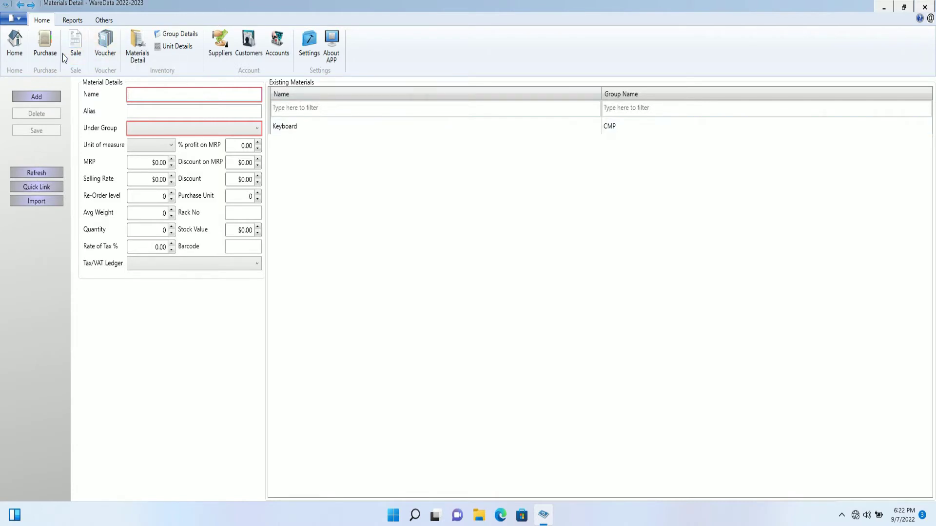
pyautogui.click(45, 44)
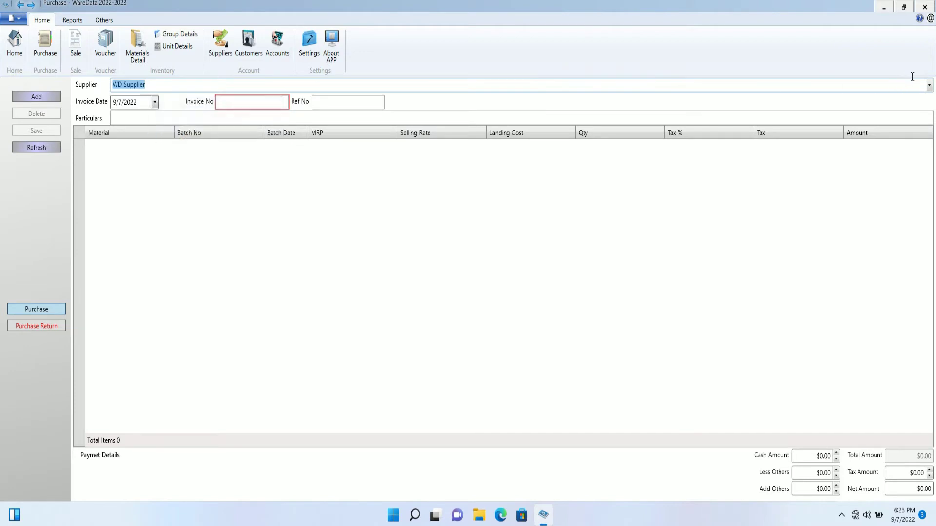
# - Check the purchase Supplier dropdown listing WD Supplier, then bring up Suppliers Detail
pyautogui.click(928, 85)
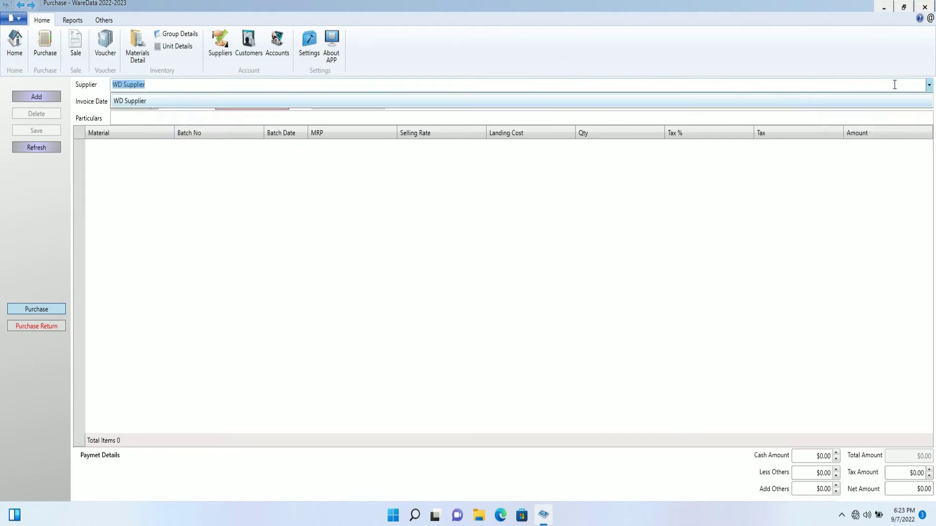
pyautogui.click(929, 85)
pyautogui.click(929, 85)
pyautogui.click(929, 85)
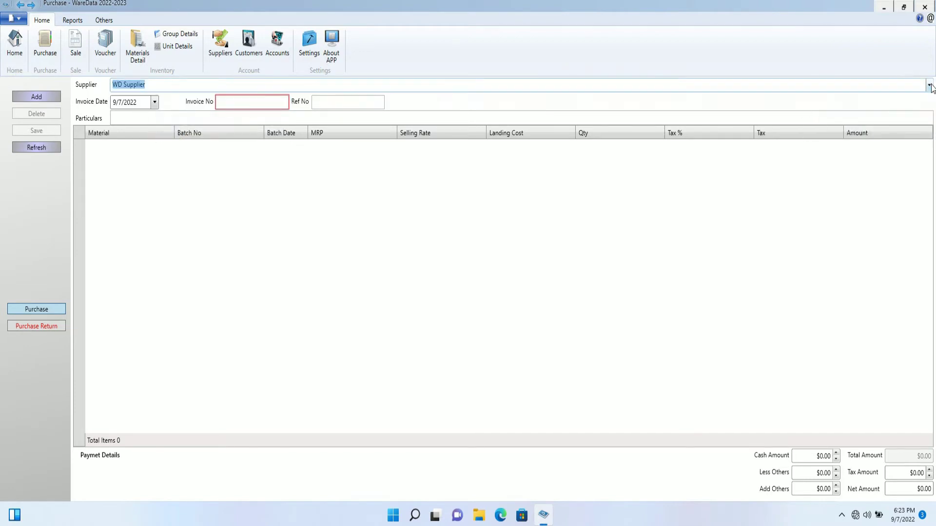
pyautogui.click(929, 85)
pyautogui.click(929, 85)
pyautogui.click(220, 55)
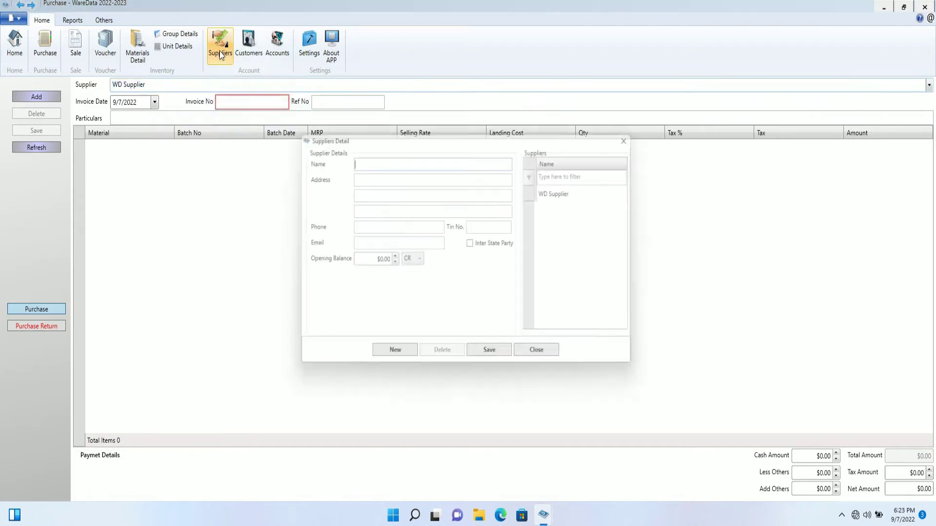
# - Enter supplier Ace Hardware in New York, with its phone number and e-mail
pyautogui.click(379, 158)
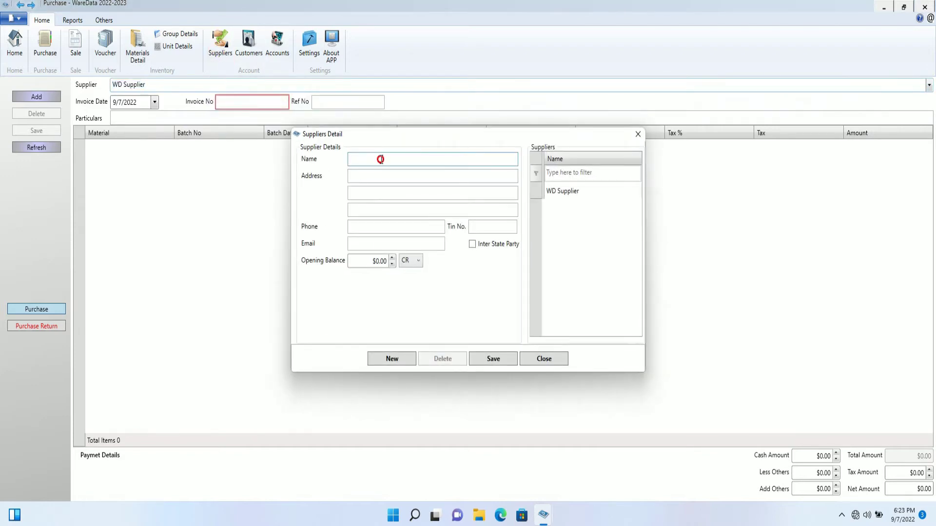
pyautogui.write('Ace Hardware')
pyautogui.click(395, 175)
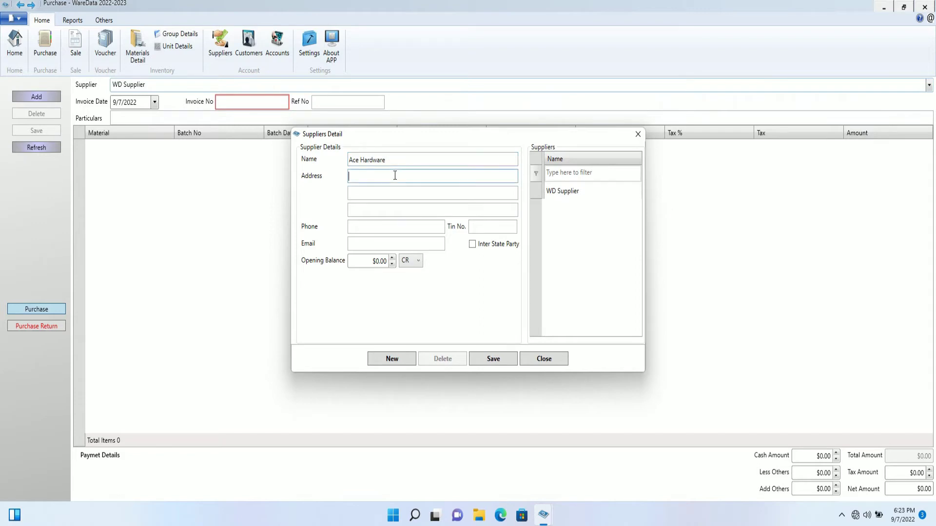
pyautogui.write('New York')
pyautogui.click(414, 221)
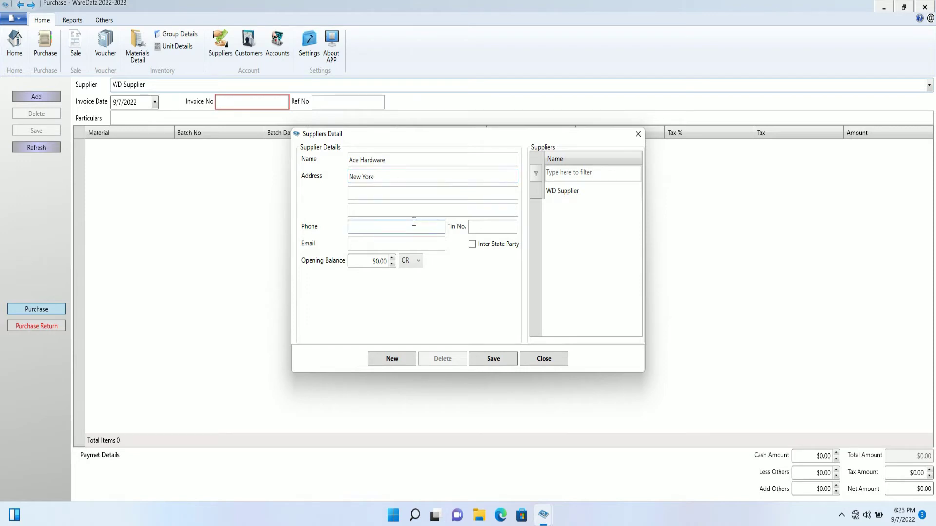
pyautogui.click(415, 245)
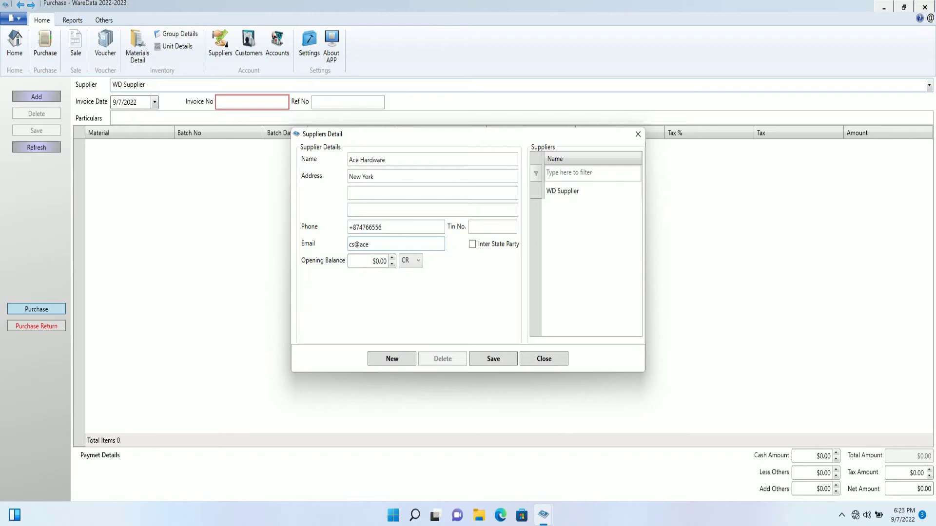
# - Set a $50,000.00 opening balance, save Ace Hardware, and close Suppliers Detail
pyautogui.click(379, 263)
pyautogui.click(380, 266)
pyautogui.write('1')
pyautogui.press('BackSpace')
pyautogui.write('5000')
pyautogui.click(499, 364)
pyautogui.click(468, 292)
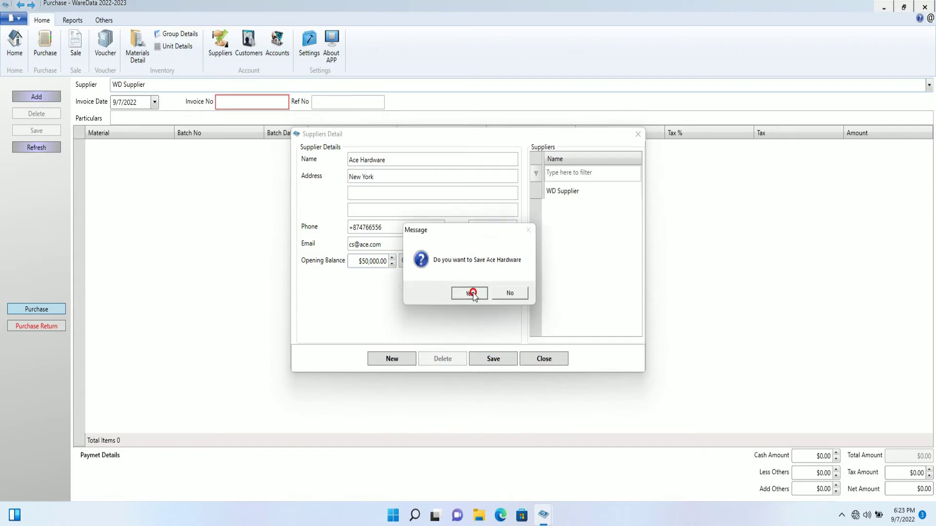
pyautogui.click(477, 286)
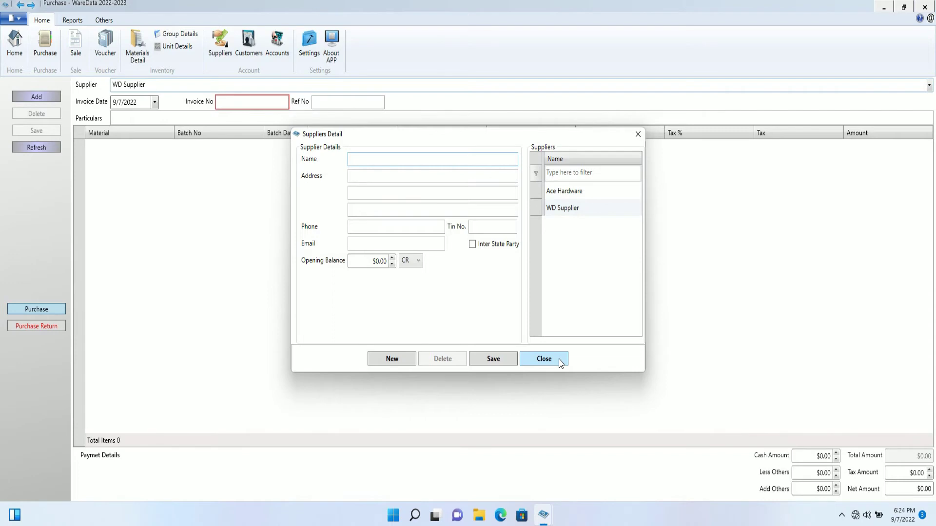
pyautogui.click(559, 361)
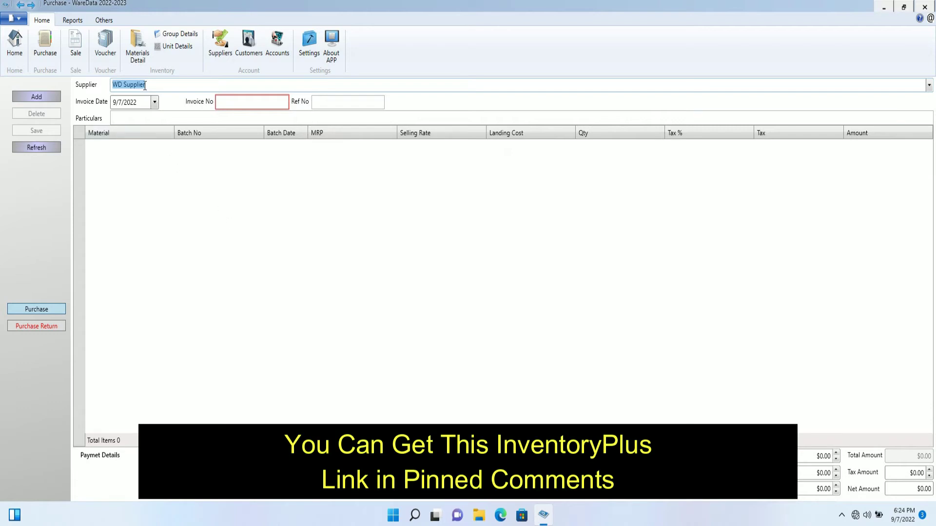
# - Choose Ace Hardware as the purchase supplier and fill in the invoice and reference numbers
pyautogui.click(929, 86)
pyautogui.click(139, 100)
pyautogui.click(257, 104)
pyautogui.write('684453')
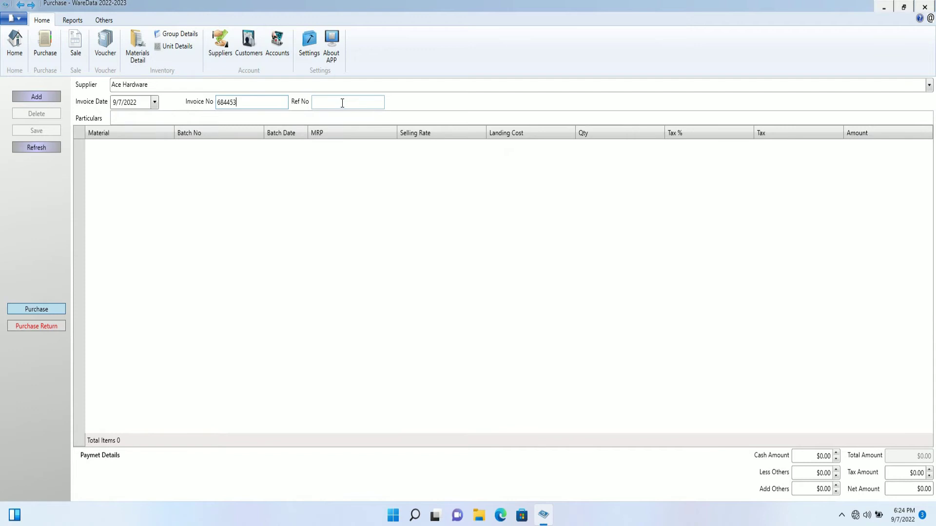
pyautogui.click(343, 103)
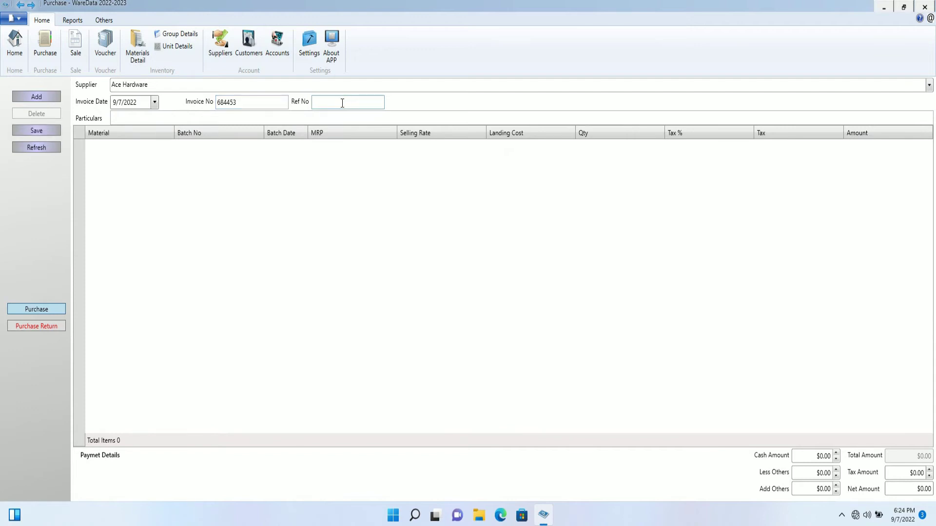
pyautogui.write('33355')
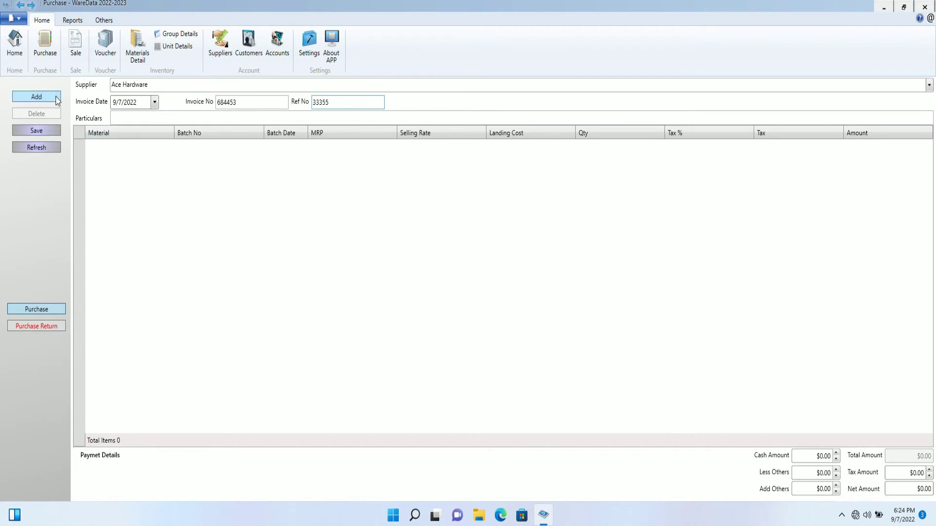
# - Add an item line, check its Material list, then switch to Materials Detail
pyautogui.click(36, 96)
pyautogui.click(170, 150)
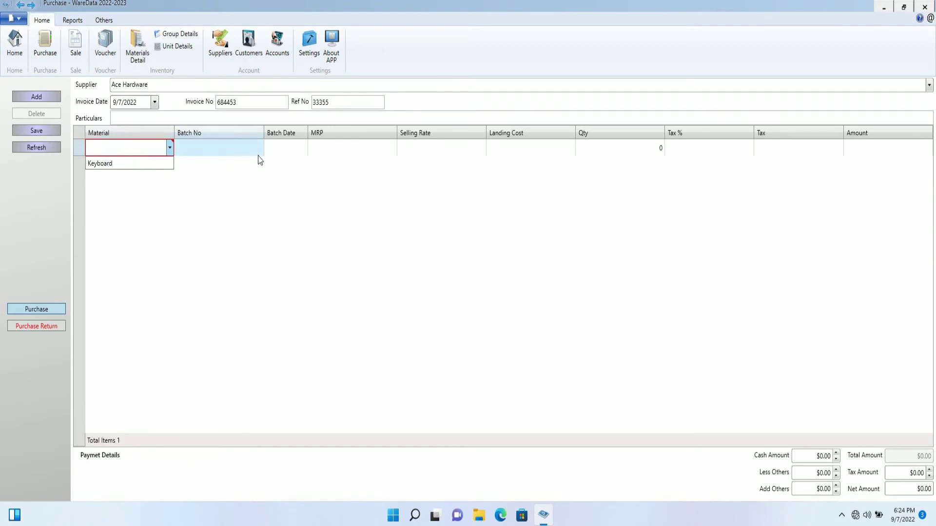
pyautogui.click(138, 54)
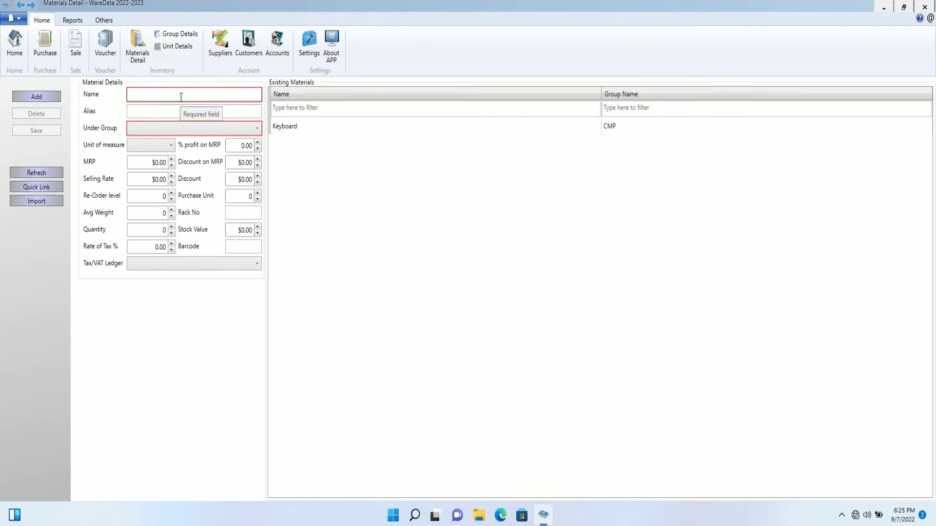
# - Fill in material Mouse, alias MS, group CMP, MRP 100, selling rate 7, tax ledger Vat A\c
pyautogui.click(180, 97)
pyautogui.write('Mouse')
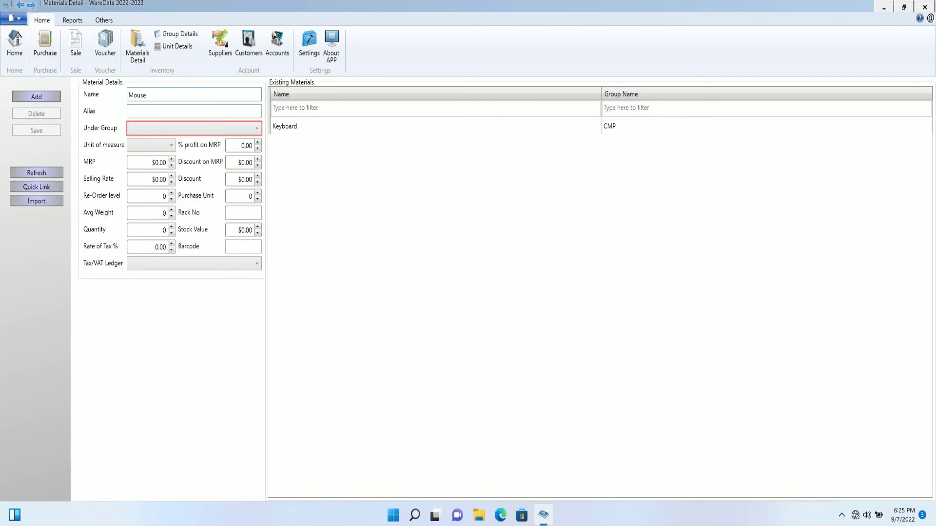
pyautogui.click(188, 110)
pyautogui.write('MS')
pyautogui.click(208, 131)
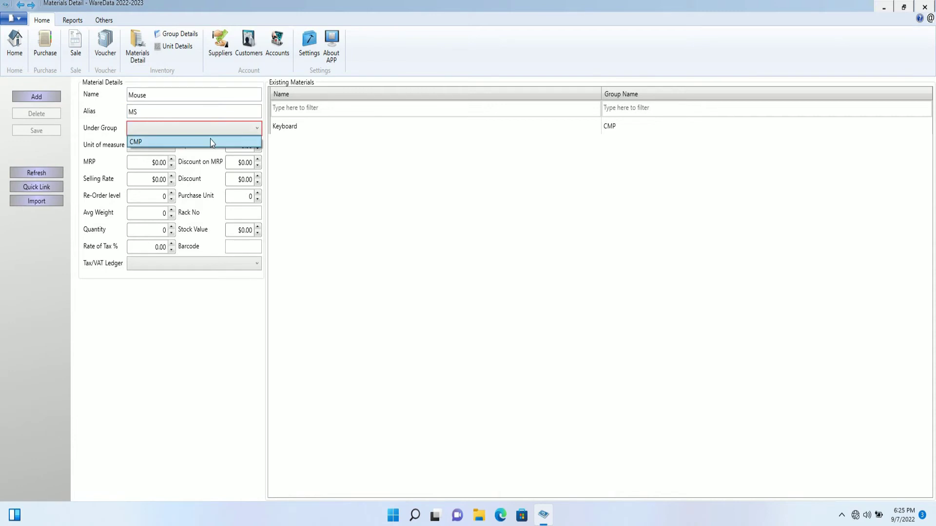
pyautogui.click(210, 142)
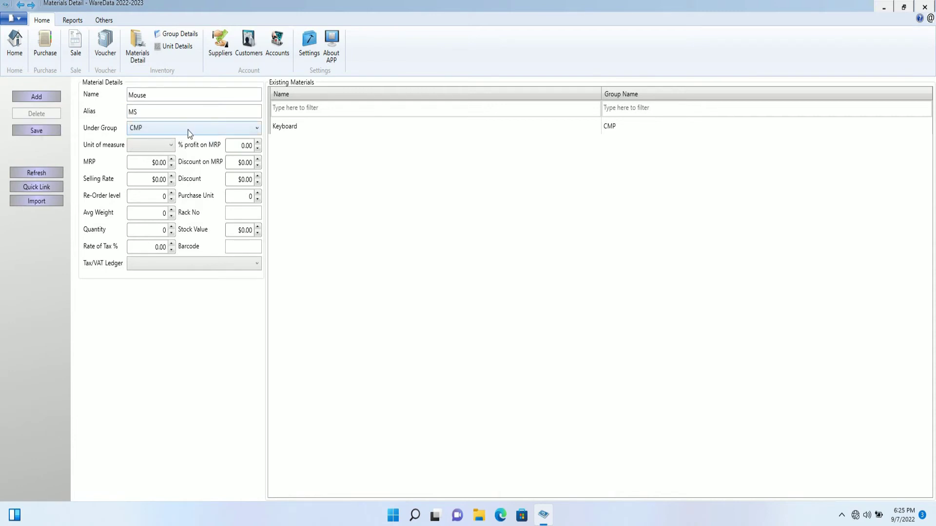
pyautogui.click(157, 162)
pyautogui.write('100')
pyautogui.click(157, 179)
pyautogui.click(159, 181)
pyautogui.write('7')
pyautogui.press('Delete')
pyautogui.click(175, 264)
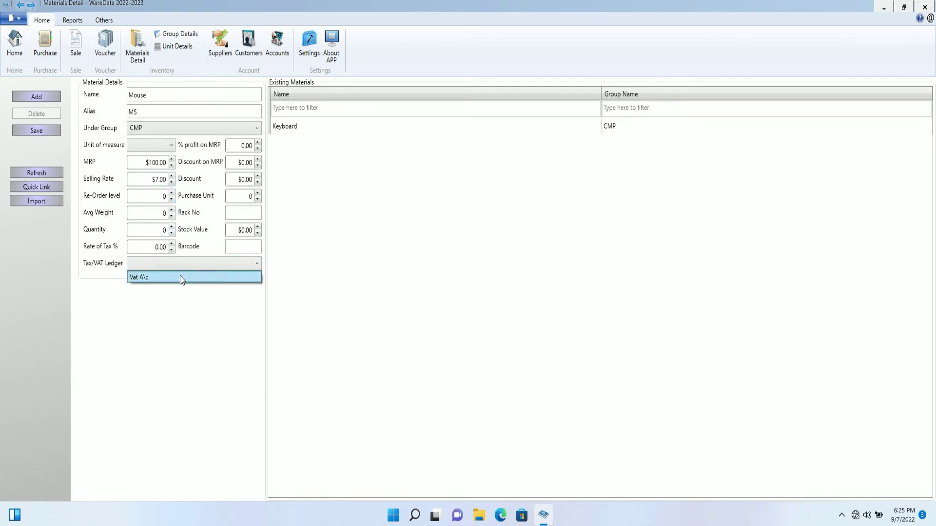
pyautogui.click(182, 278)
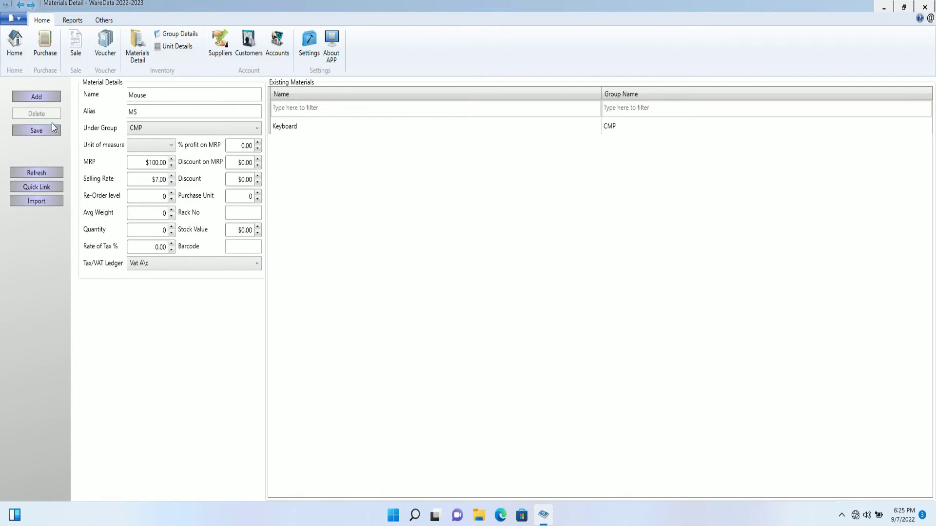
# - Clear the form and re-enter Mouse with alias MS in group CMP
pyautogui.click(41, 101)
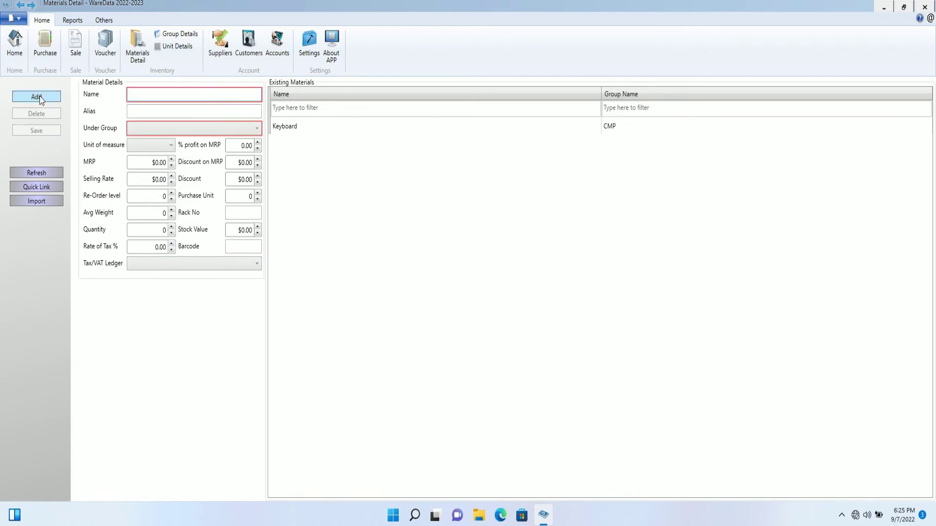
pyautogui.click(157, 94)
pyautogui.write('Mouse')
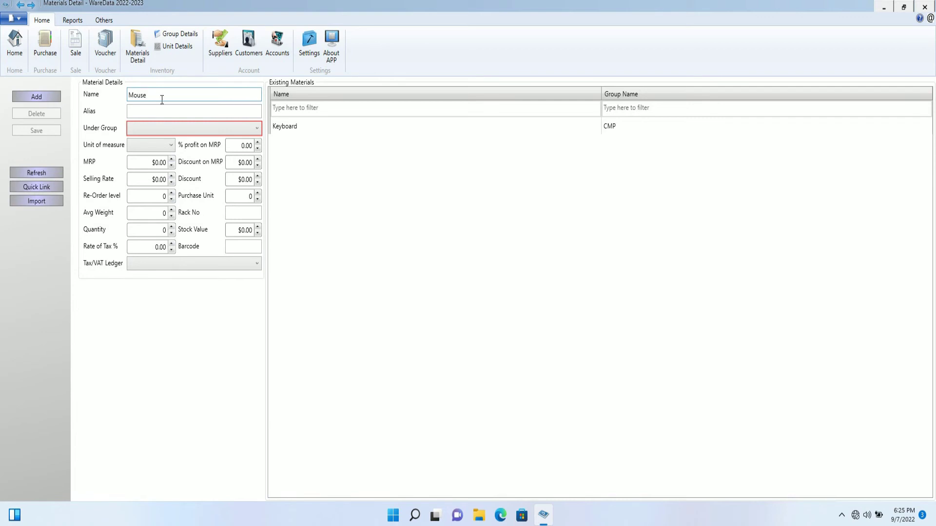
pyautogui.click(167, 110)
pyautogui.write('MS')
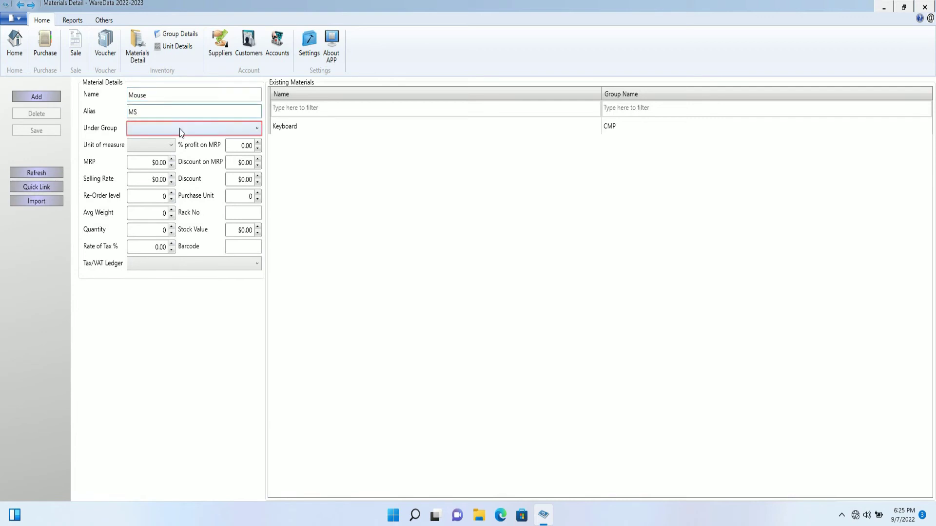
pyautogui.click(182, 129)
pyautogui.click(184, 141)
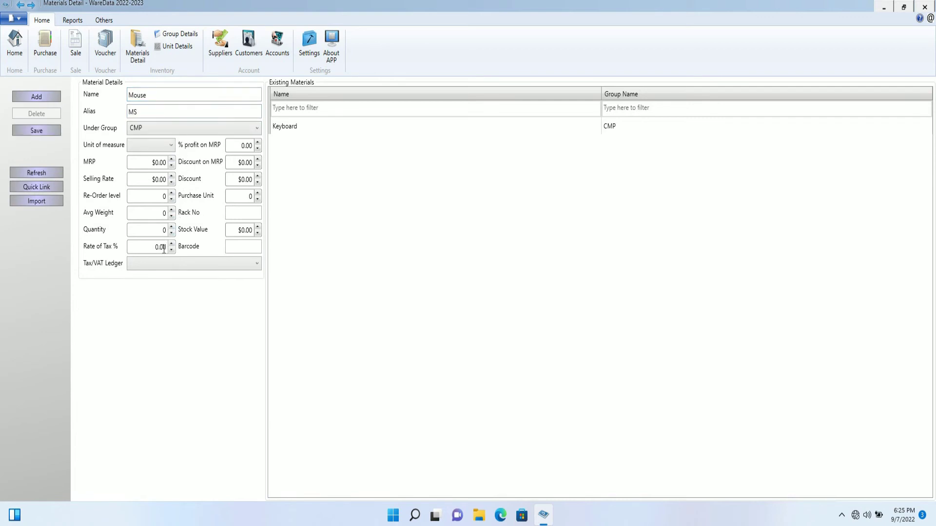
pyautogui.click(166, 146)
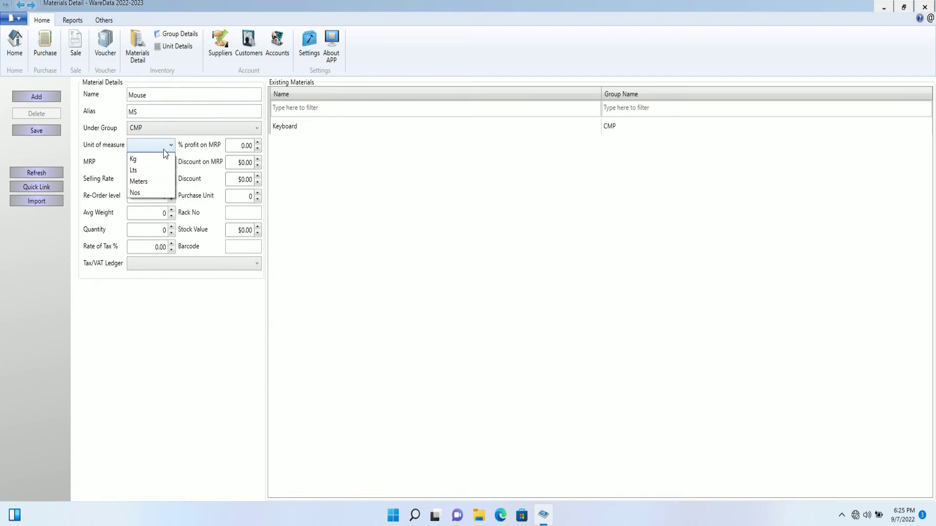
pyautogui.click(173, 310)
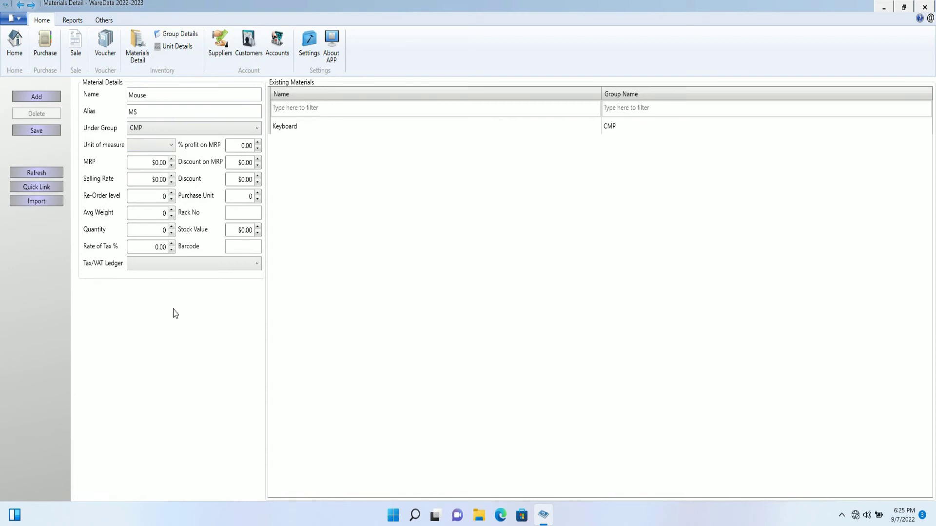
# - Set the tax ledger to Vat A\c, MRP to $100.00 and selling rate to $7.00
pyautogui.click(176, 264)
pyautogui.click(177, 276)
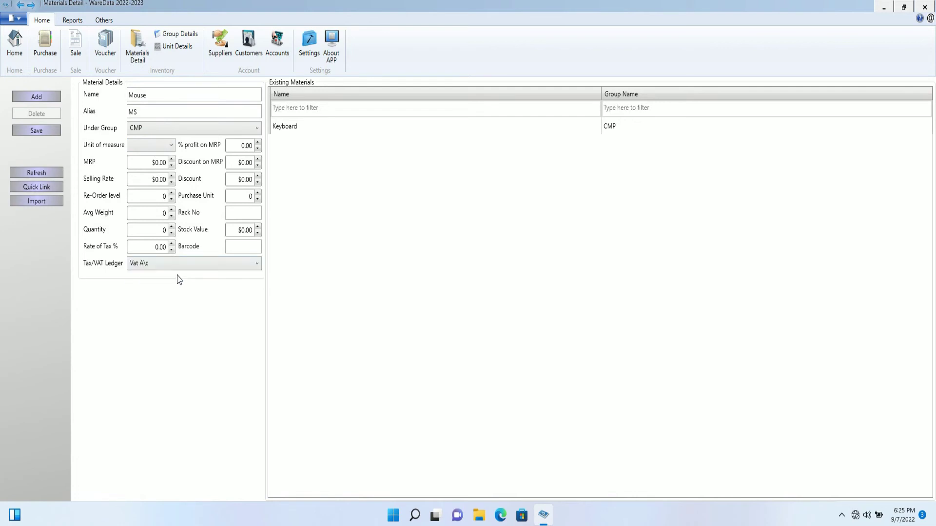
pyautogui.click(158, 164)
pyautogui.write('100')
pyautogui.click(161, 180)
pyautogui.click(158, 181)
pyautogui.write('7')
pyautogui.press('Delete')
# - Save and confirm the Mouse material, then return to the Purchase form
pyautogui.click(52, 133)
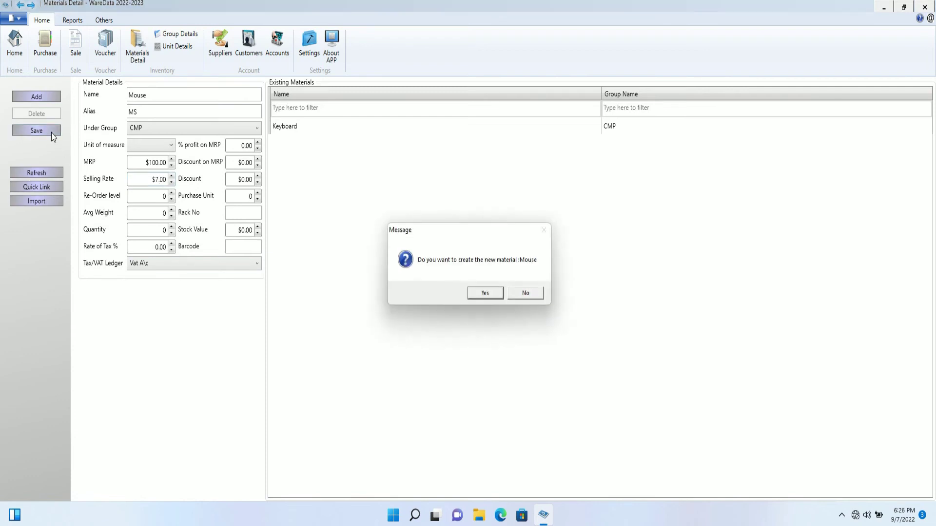
pyautogui.click(478, 294)
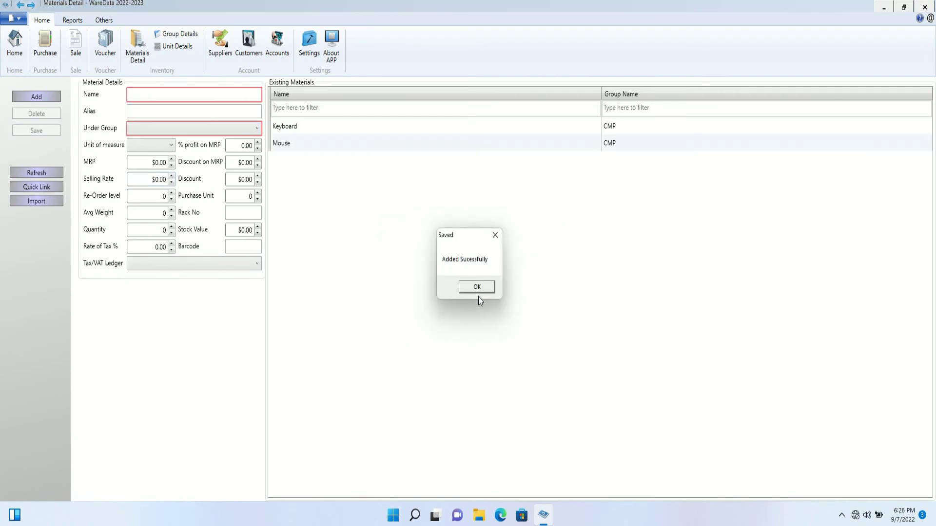
pyautogui.click(482, 287)
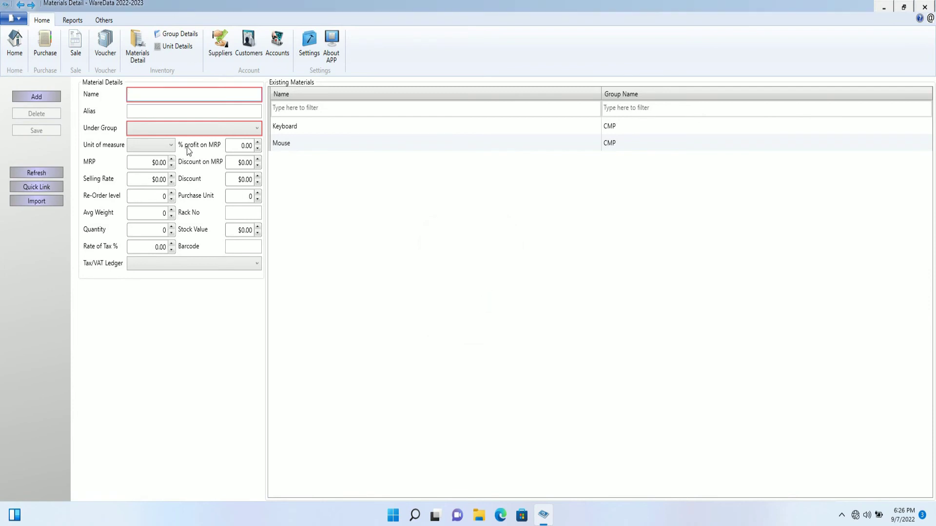
pyautogui.click(45, 46)
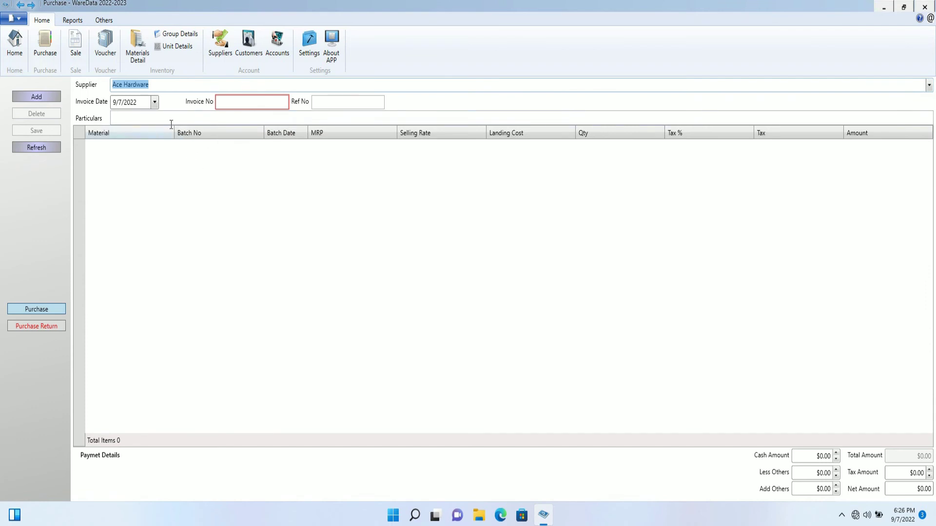
# - Enter the purchase's invoice and reference numbers and add one blank item line
pyautogui.click(235, 103)
pyautogui.write('4654664')
pyautogui.click(347, 105)
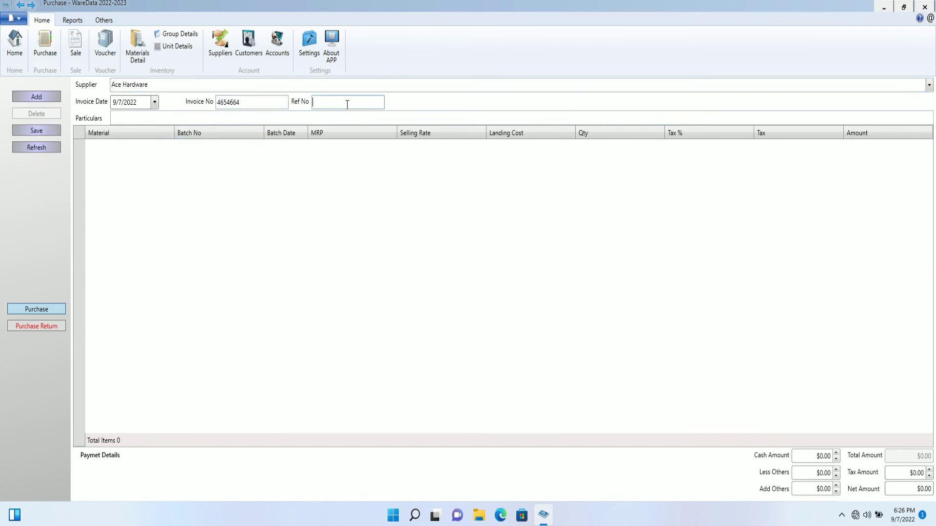
pyautogui.write('565')
pyautogui.click(54, 96)
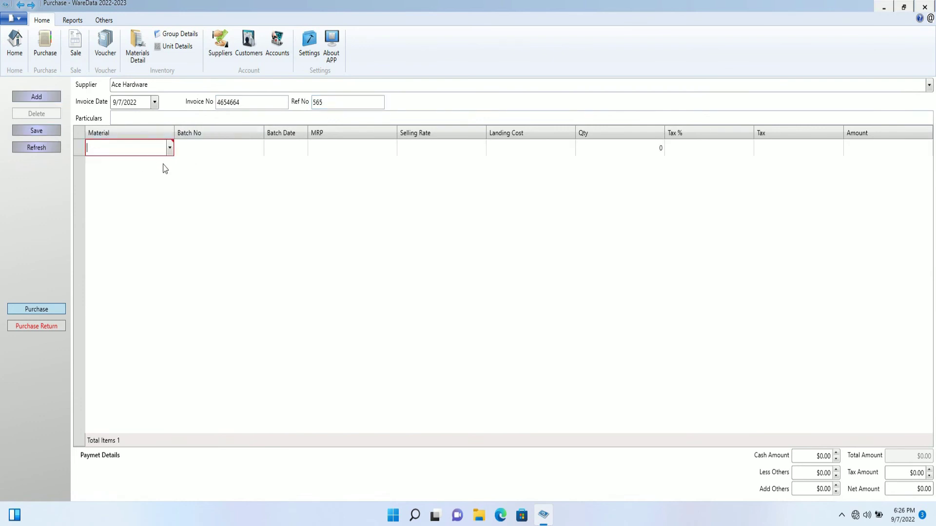
# - Put Mouse on the purchase line with batch 454 dated 9/15/2022
pyautogui.click(170, 149)
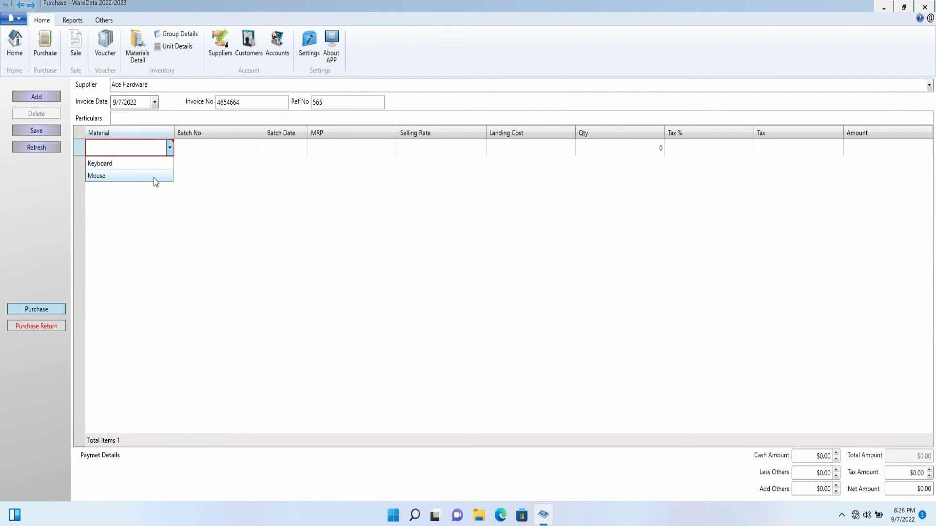
pyautogui.click(155, 177)
pyautogui.click(209, 149)
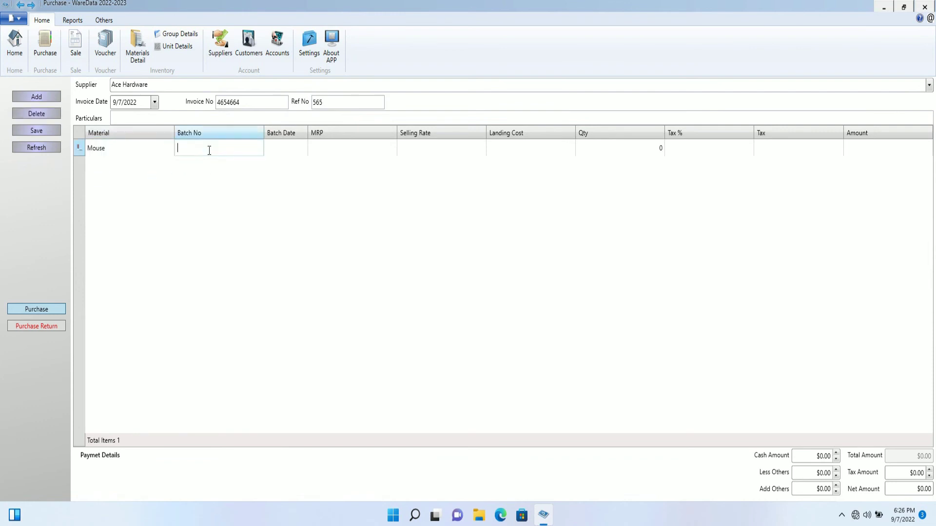
pyautogui.write('454')
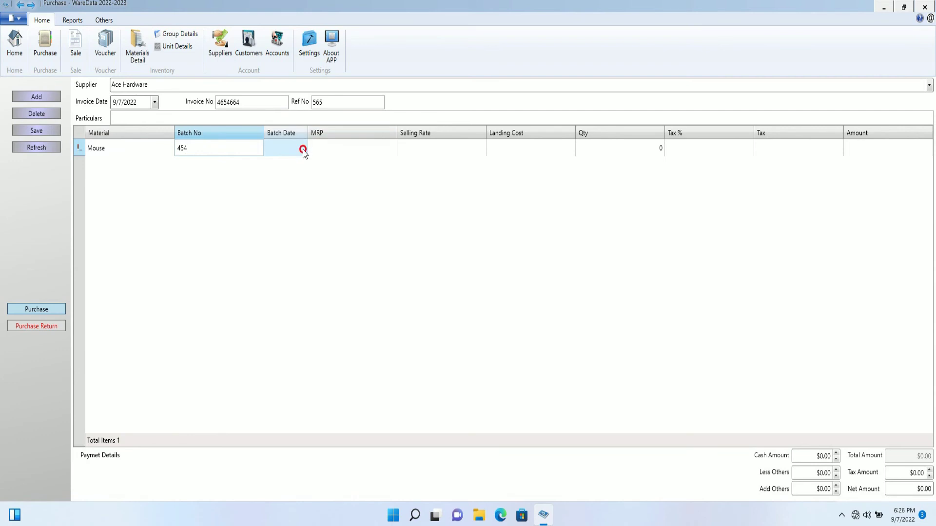
pyautogui.click(302, 153)
pyautogui.click(303, 149)
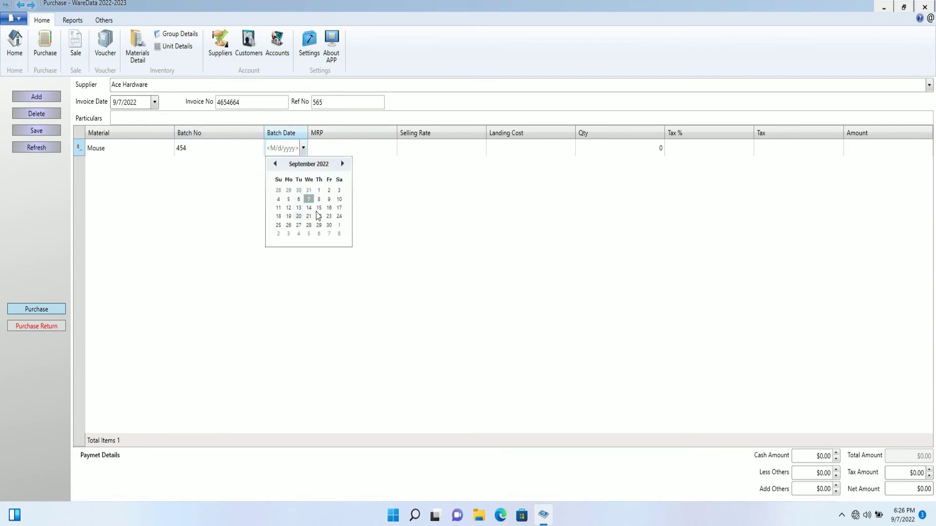
pyautogui.click(318, 210)
# - Set the Mouse line's MRP to $100.00 and selling rate to $7.00
pyautogui.click(355, 148)
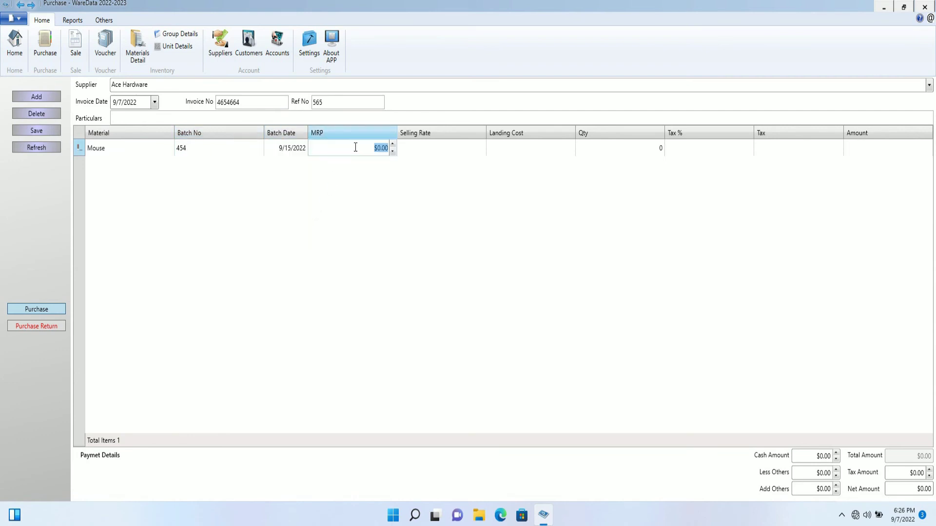
pyautogui.click(380, 149)
pyautogui.write('70')
pyautogui.click(434, 154)
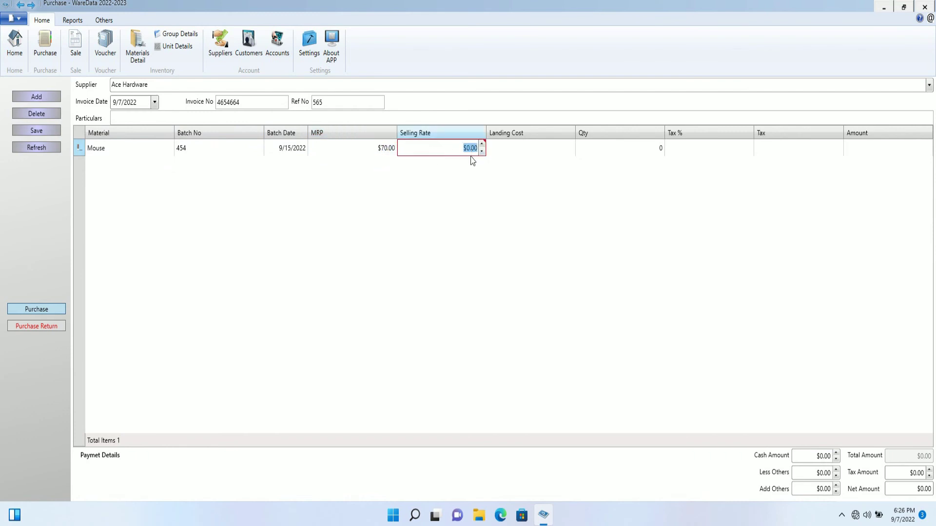
pyautogui.click(469, 149)
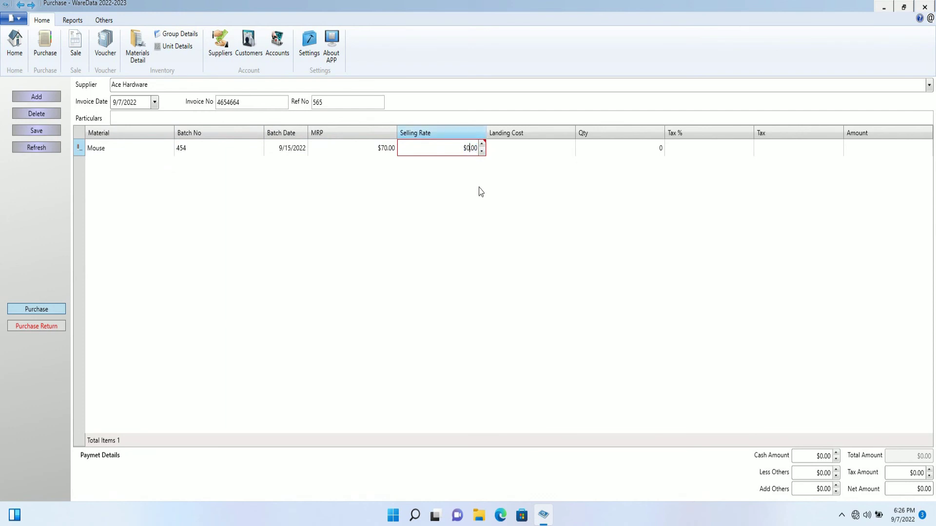
pyautogui.write('7')
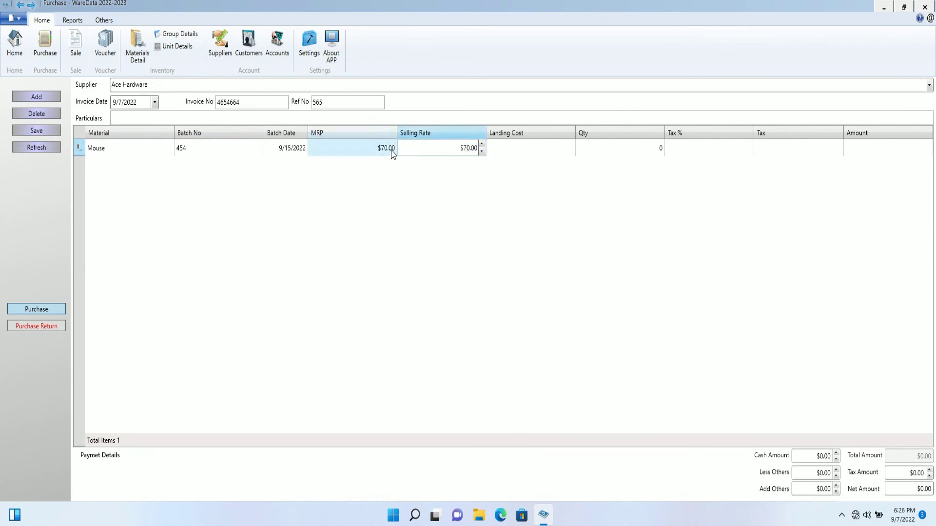
pyautogui.click(386, 152)
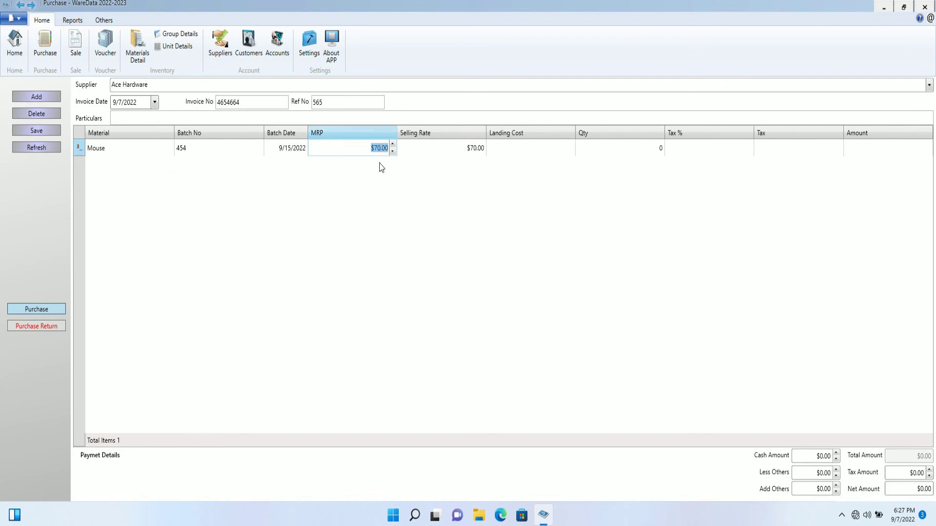
pyautogui.click(379, 149)
pyautogui.press('BackSpace')
pyautogui.write('10')
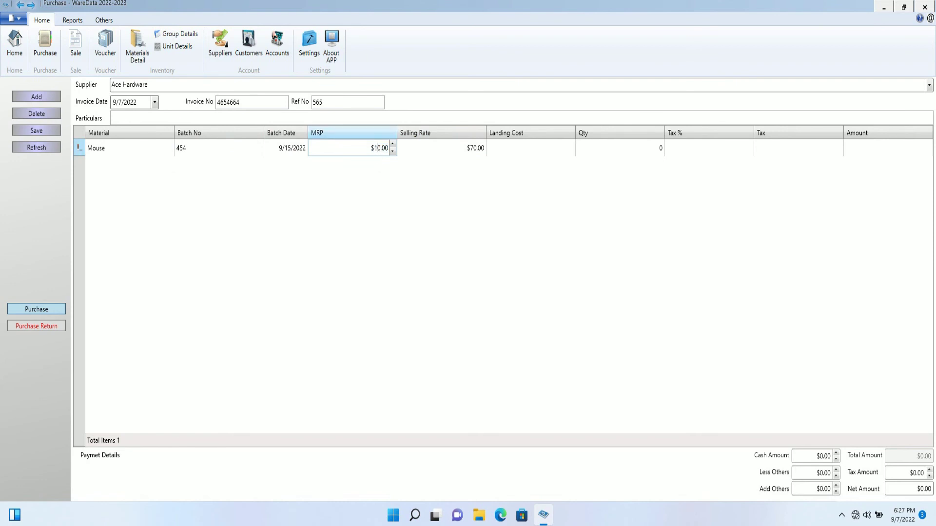
pyautogui.click(469, 149)
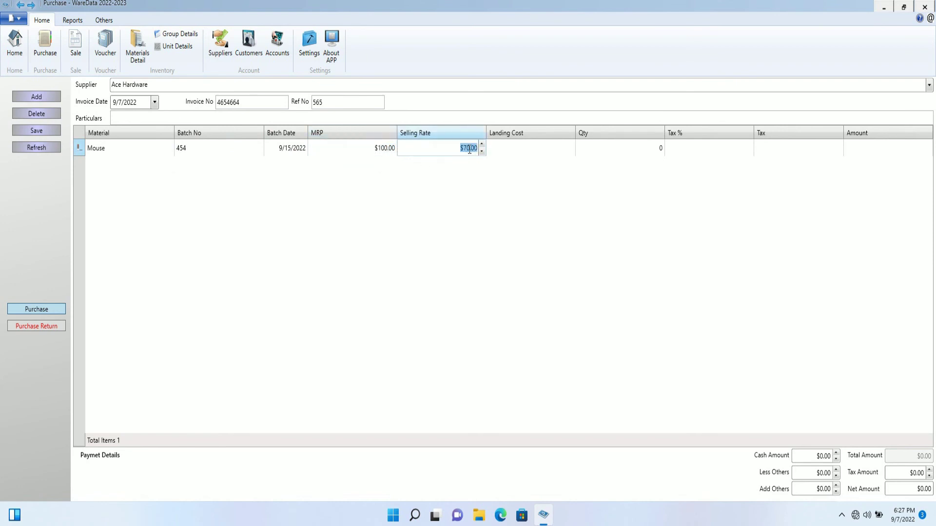
pyautogui.click(469, 149)
pyautogui.press('BackSpace')
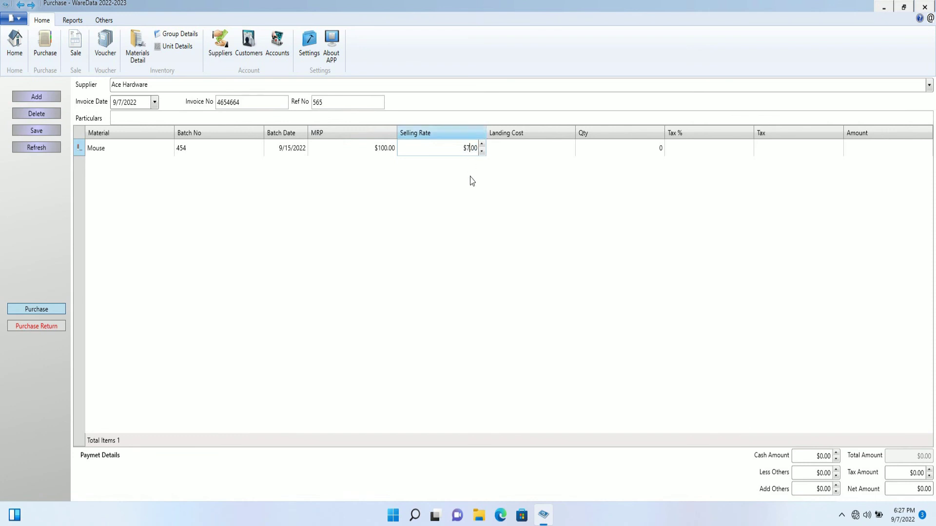
# - Set the line's landing cost to $1.00, quantity 1 and tax 1%
pyautogui.click(545, 157)
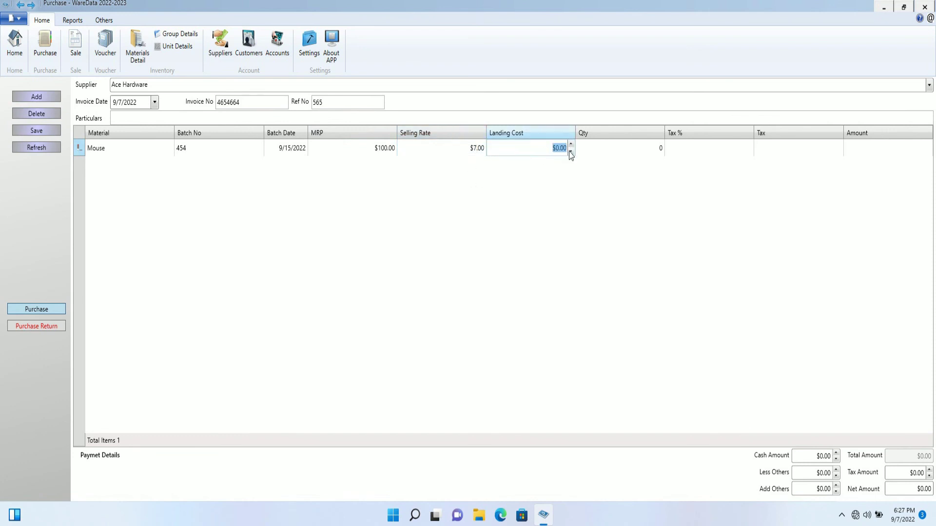
pyautogui.click(571, 146)
pyautogui.click(636, 146)
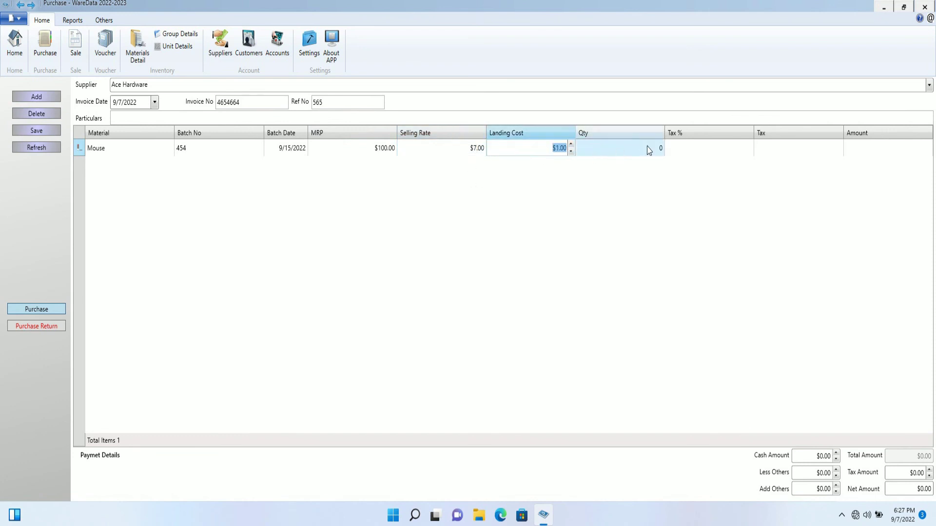
pyautogui.click(660, 145)
pyautogui.click(707, 146)
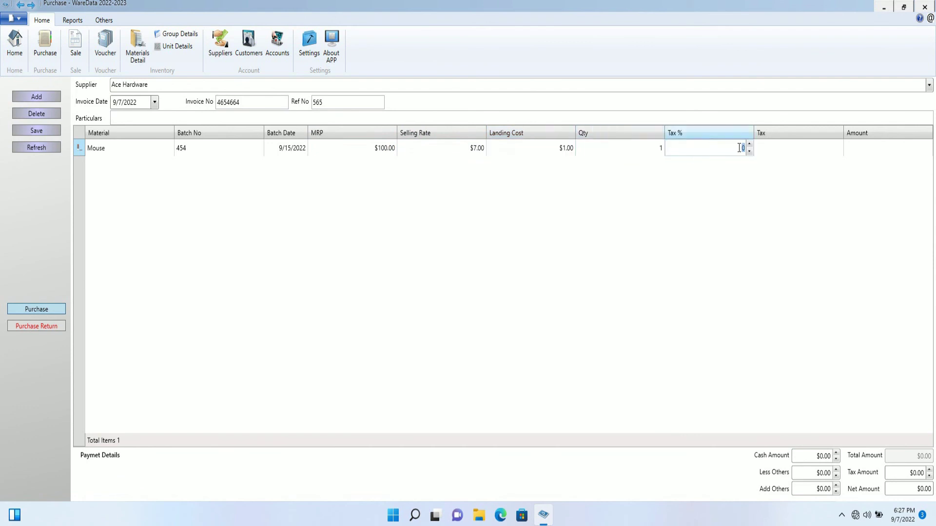
pyautogui.click(748, 145)
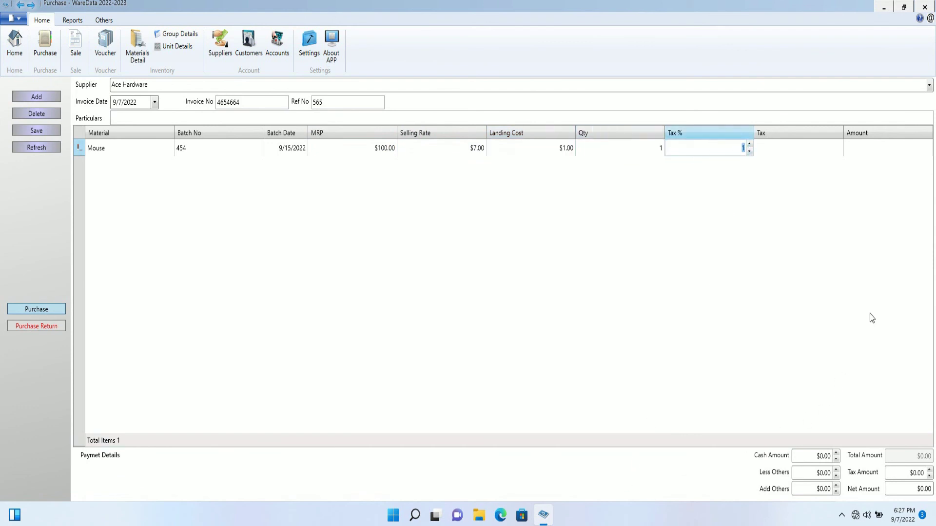
pyautogui.click(871, 154)
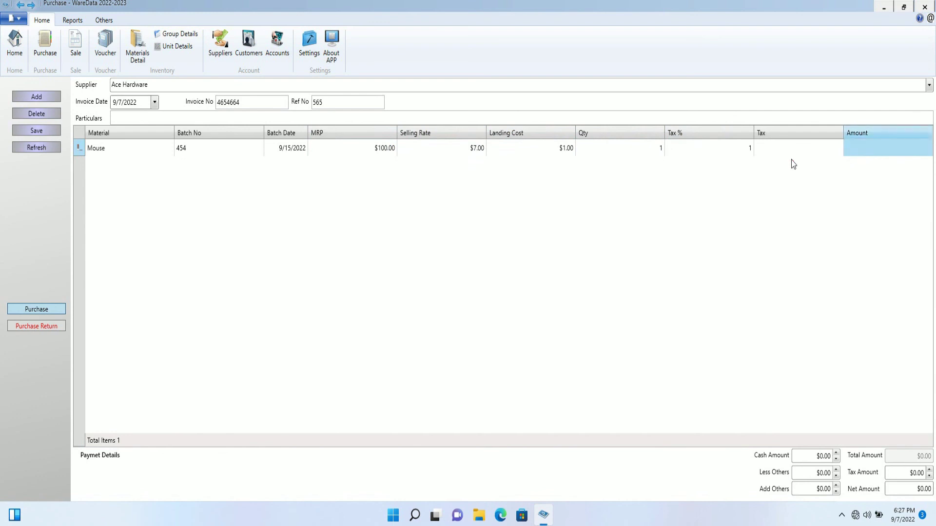
pyautogui.click(798, 150)
pyautogui.click(829, 294)
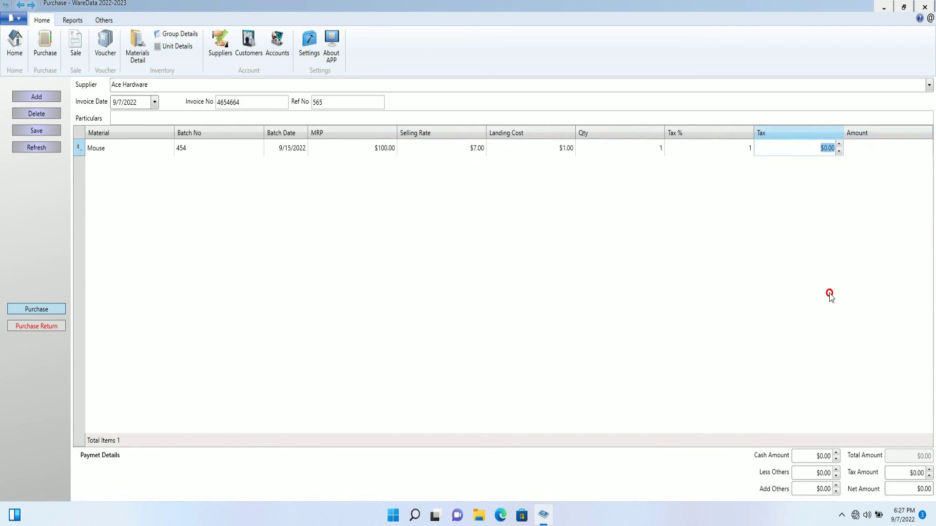
# - Enter an $80 cash amount and save the Ace Hardware purchase invoice
pyautogui.click(836, 456)
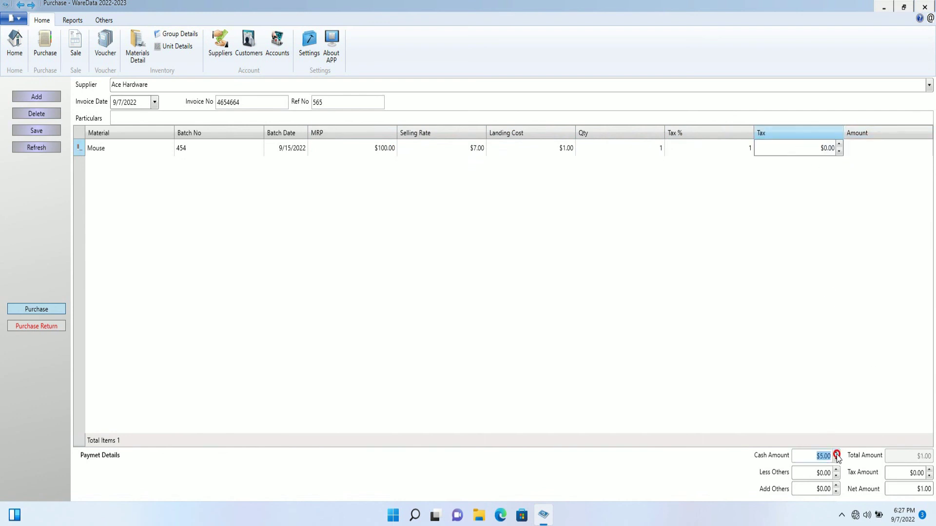
pyautogui.write('80')
pyautogui.click(44, 131)
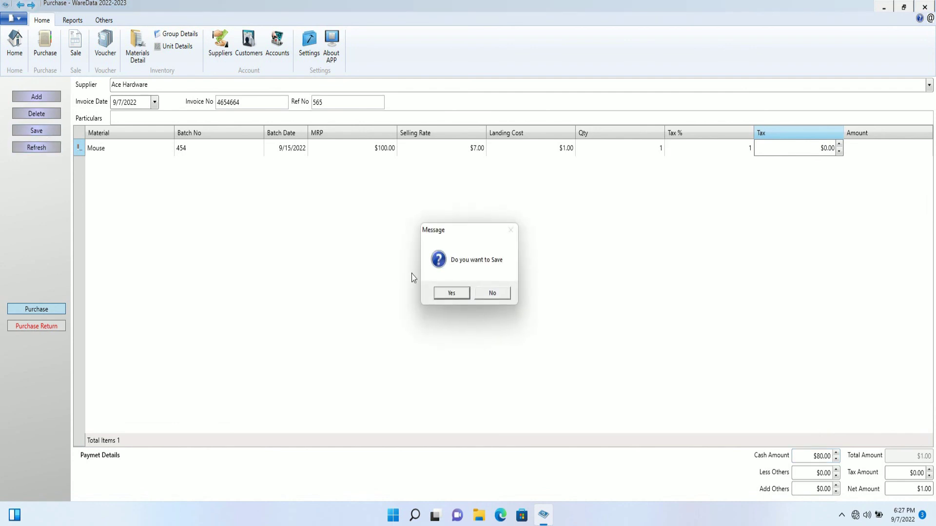
pyautogui.click(445, 294)
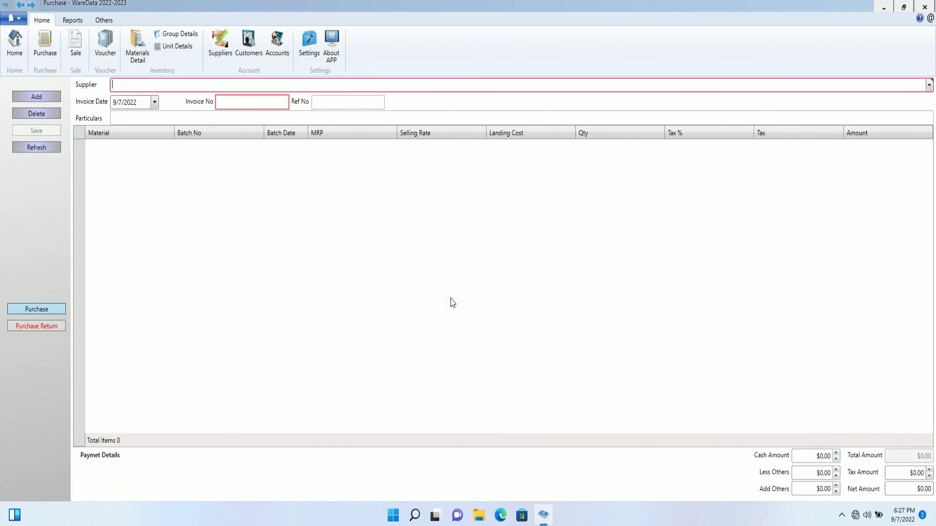
# - Extract the Stock Summary Report for All Items, showing Mouse at quantity 1, rate 7, MRP 100
pyautogui.click(77, 23)
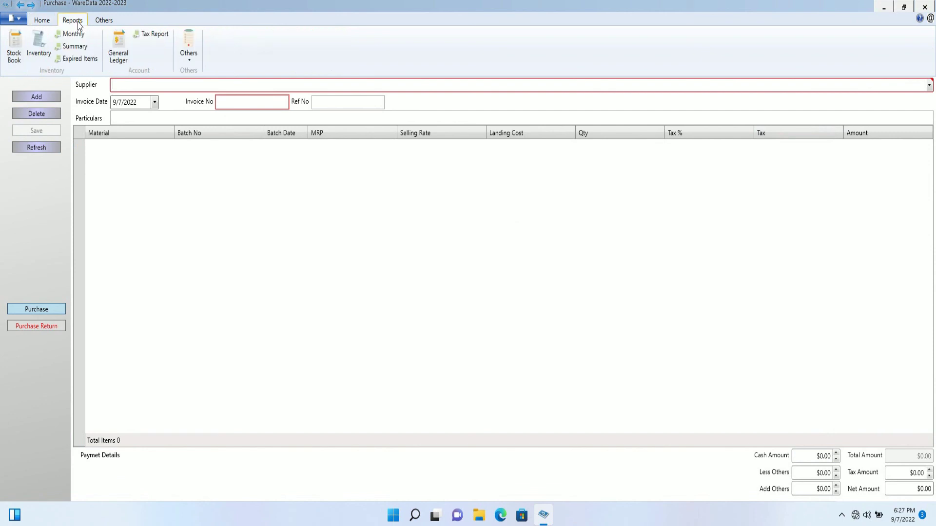
pyautogui.click(80, 48)
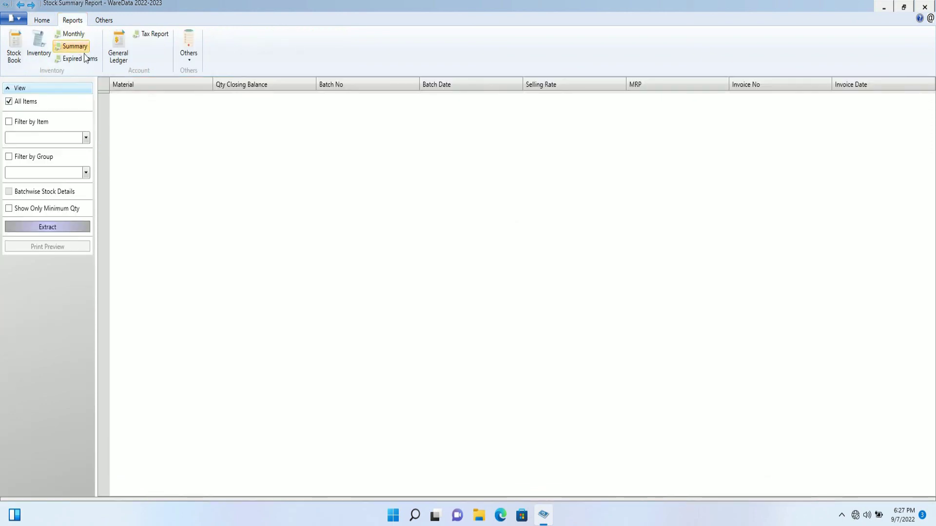
pyautogui.click(68, 228)
pyautogui.click(183, 122)
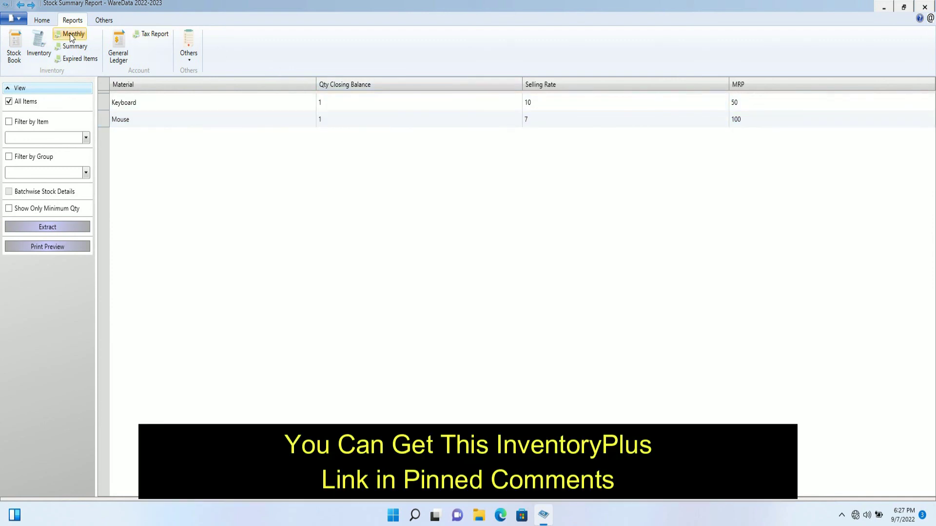
pyautogui.click(40, 24)
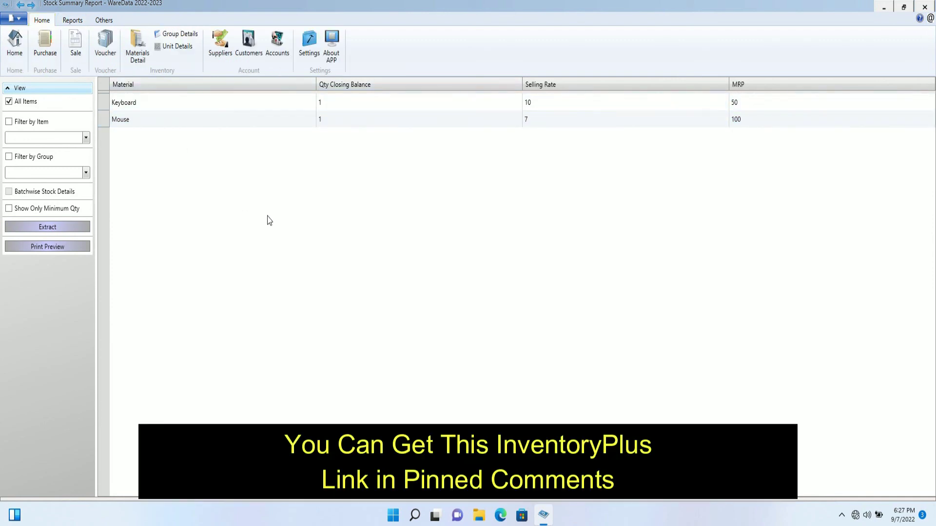